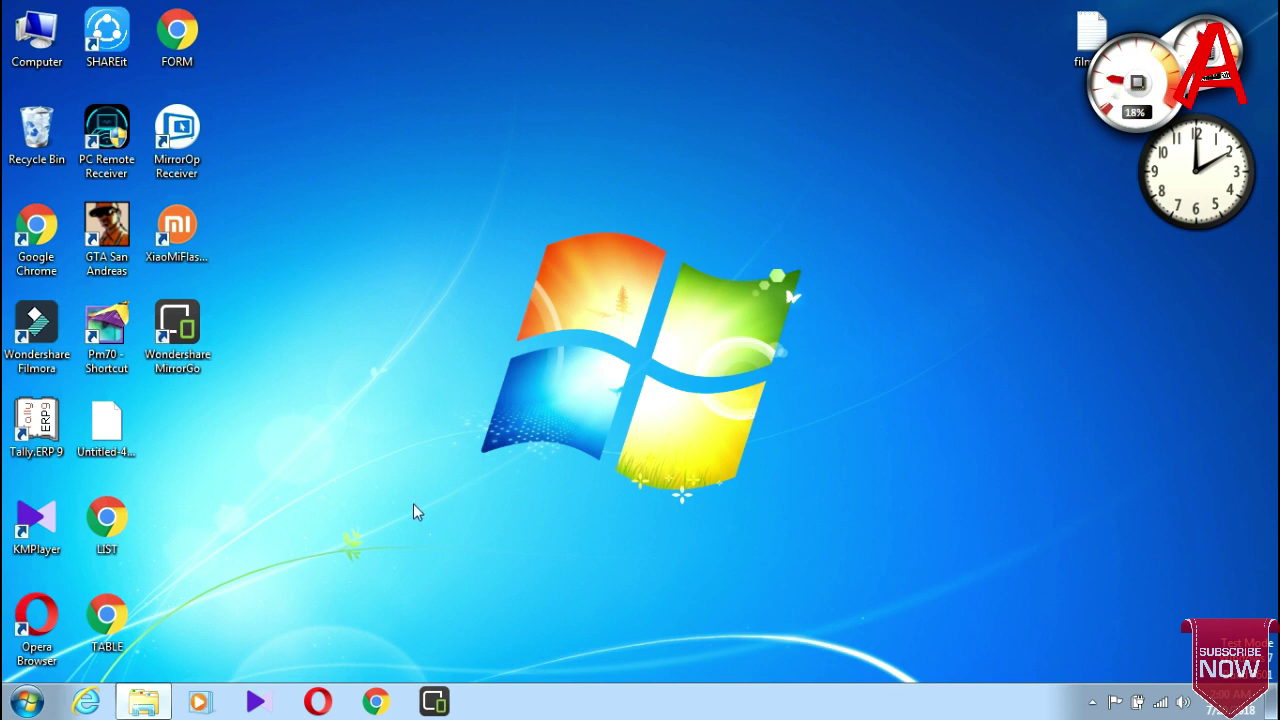
Step: Bring up the unlock boot folder that holds the miflash_unlock ZIP archive
click(150, 705)
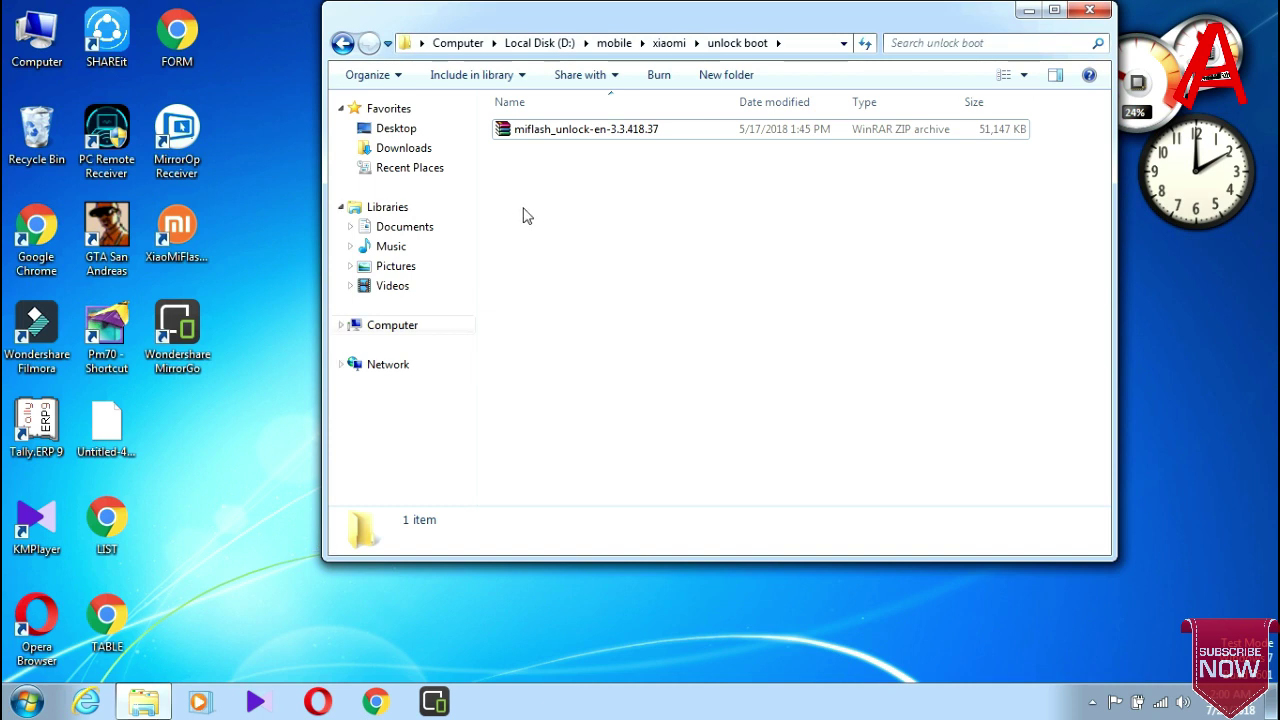
Step: Extract the miflash_unlock ZIP into a miflash_unlock-en-3.3.418.37 folder and open it
click(607, 140)
right_click(607, 140)
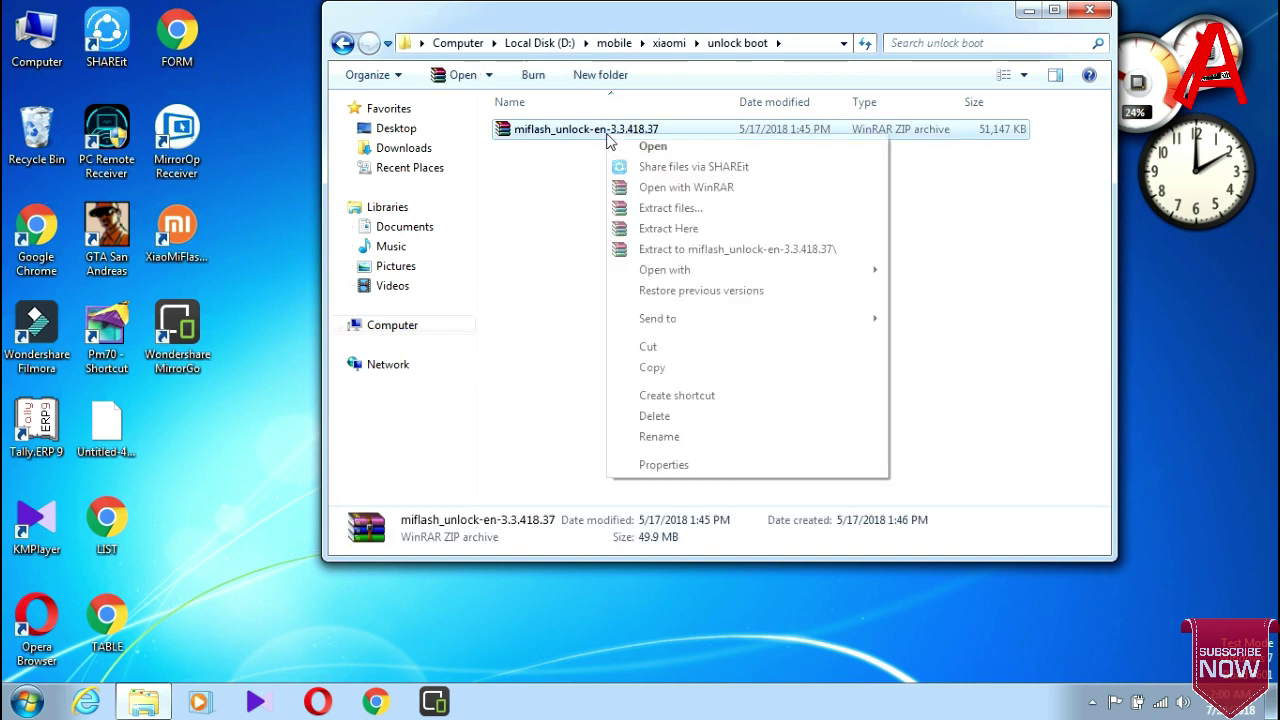
click(645, 252)
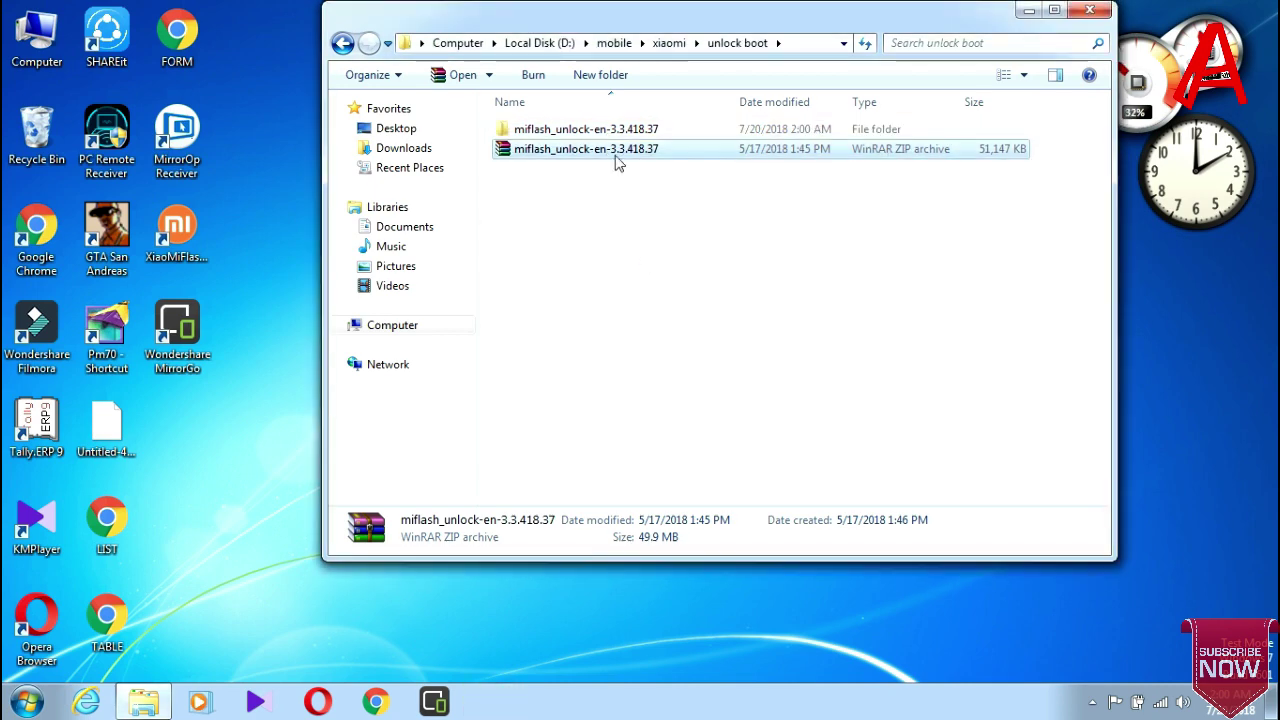
double_click(612, 131)
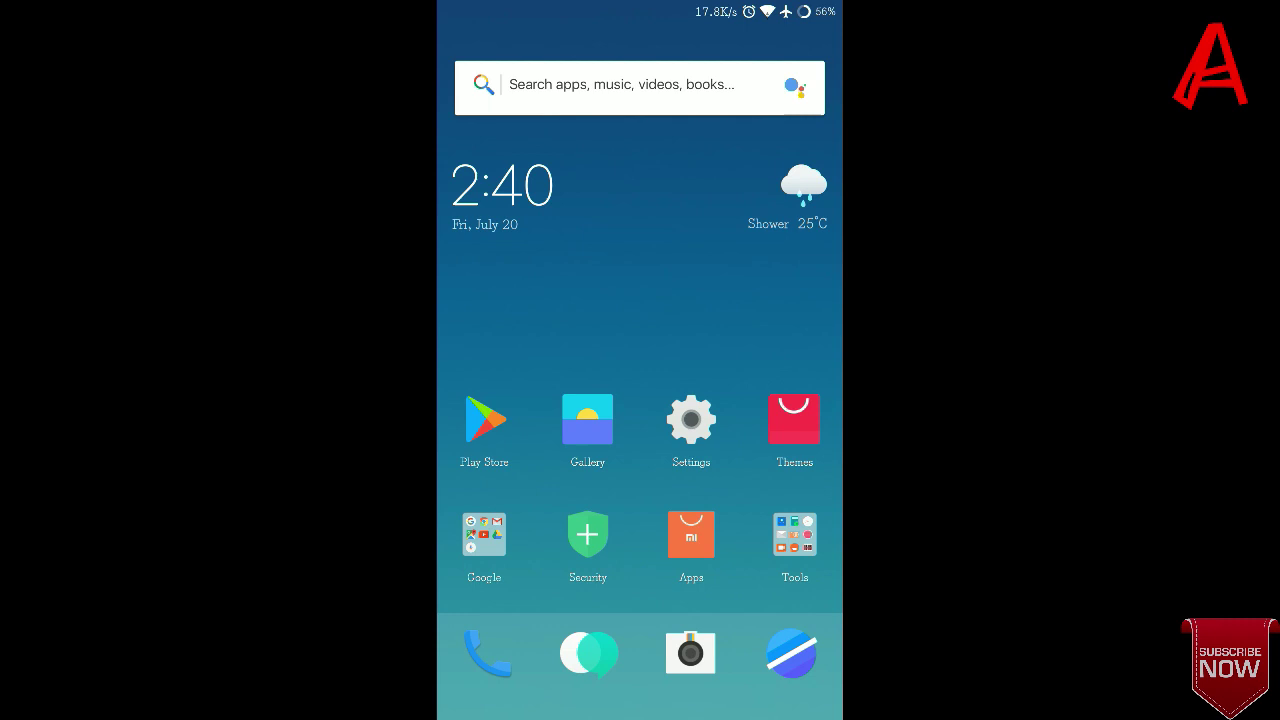
Step: Turn on developer mode by repeatedly tapping MIUI version, then return to Settings
click(692, 421)
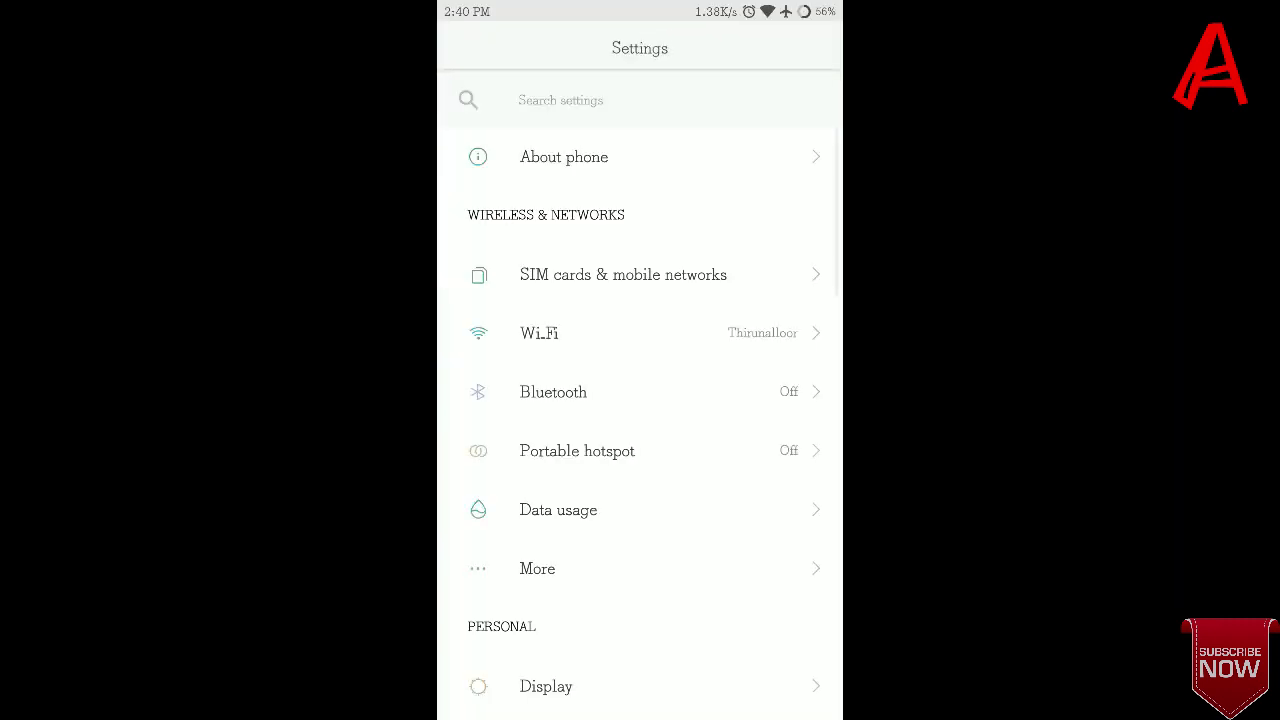
scroll(730, 550, down, 5)
scroll(726, 487, up, 5)
click(537, 150)
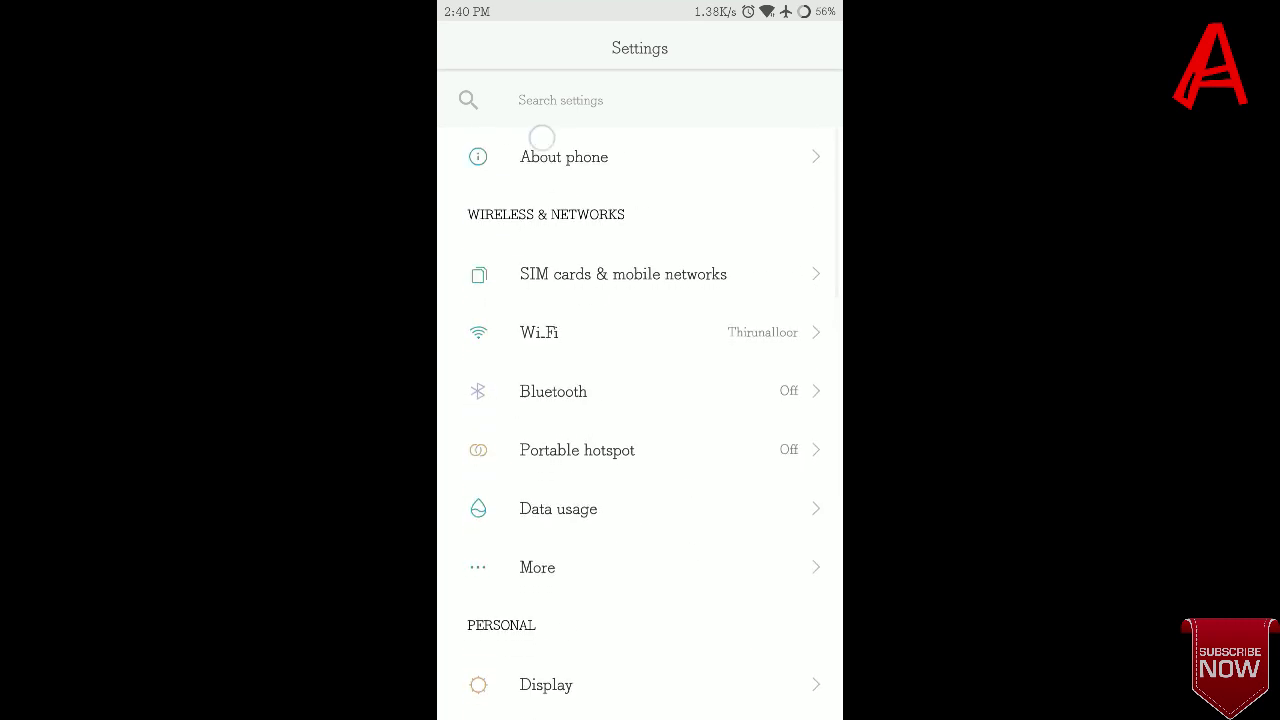
scroll(750, 530, down, 1)
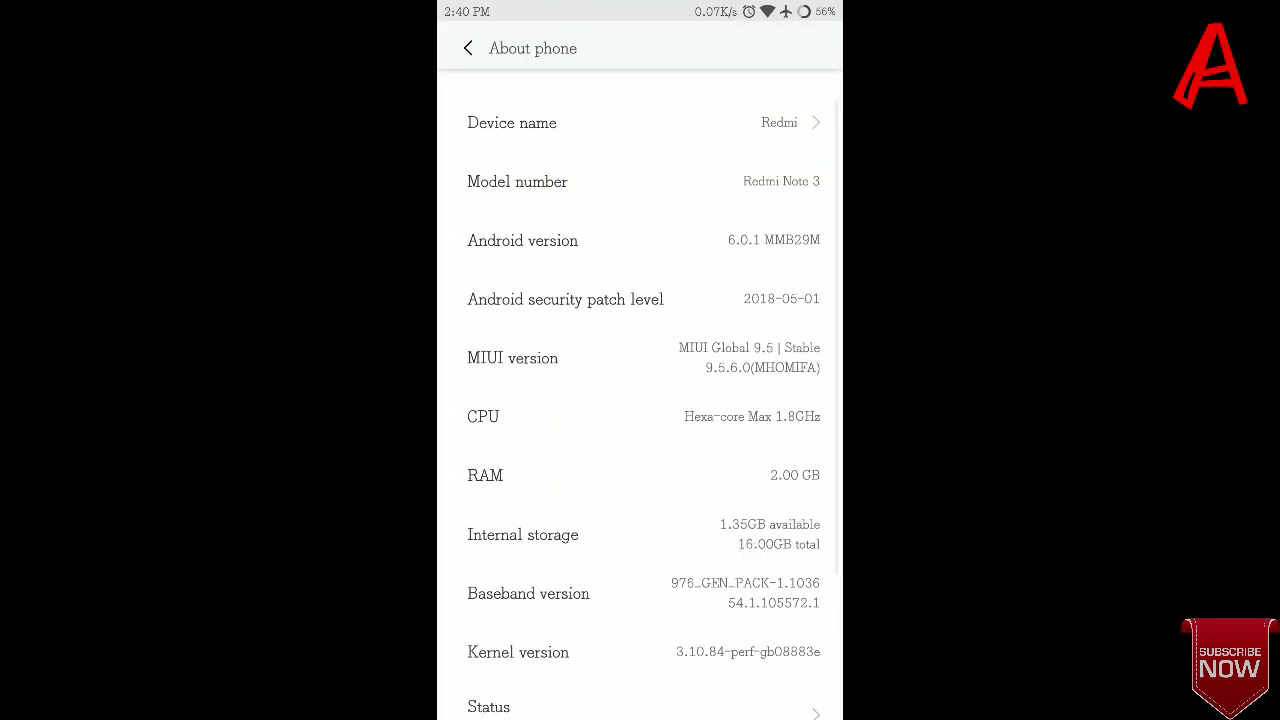
click(775, 355)
click(775, 355)
click(782, 357)
click(782, 357)
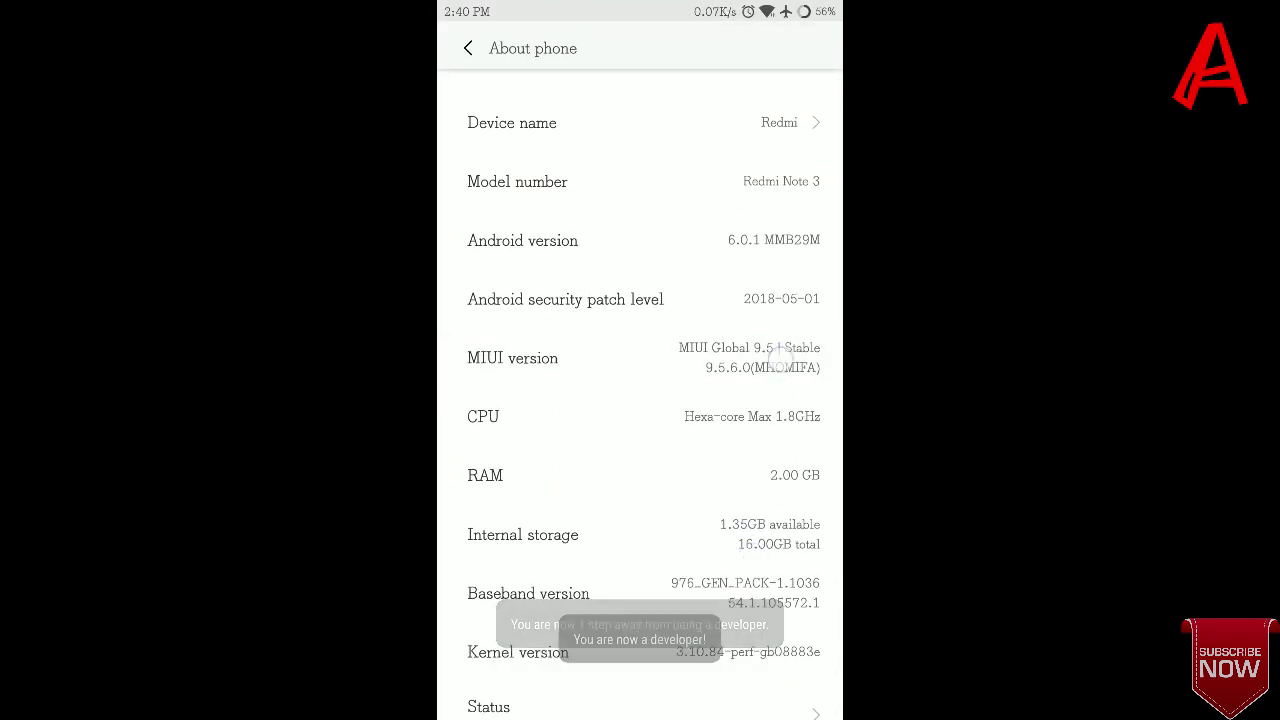
key(Escape)
scroll(694, 506, down, 10)
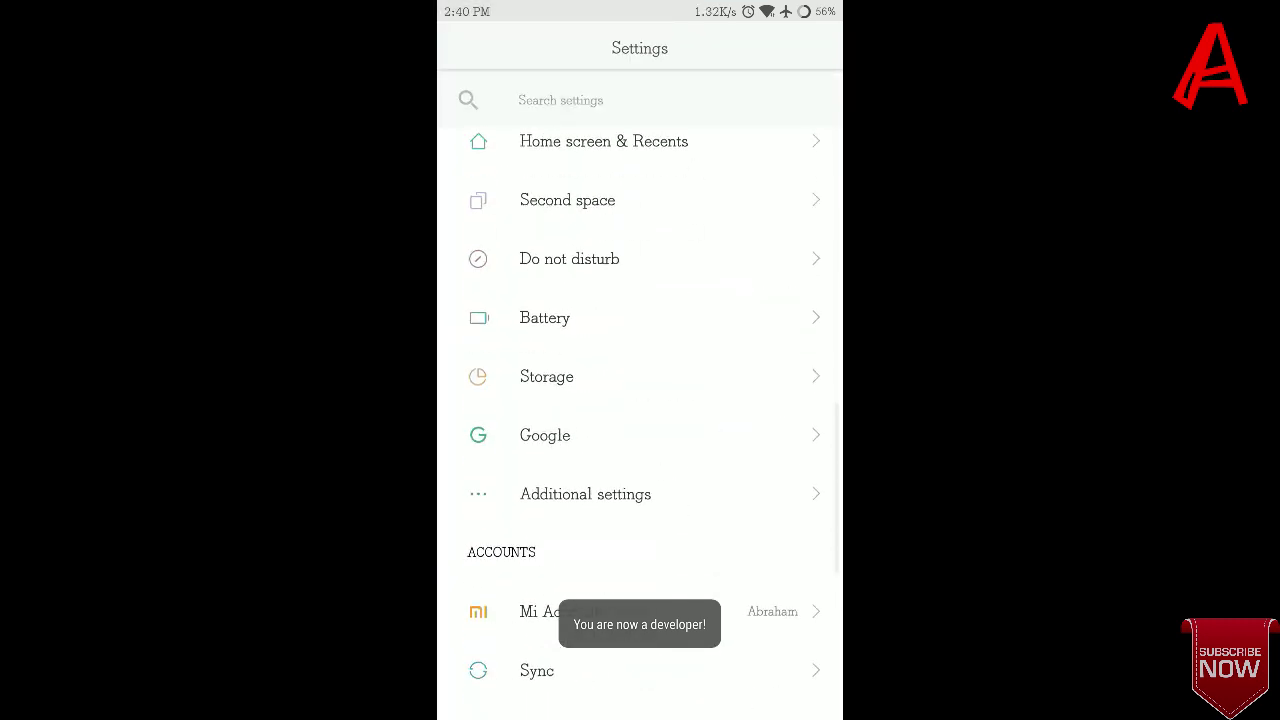
scroll(694, 506, up, 5)
Step: Turn on OEM unlocking in Developer options, confirming with the screen-lock PIN
click(691, 405)
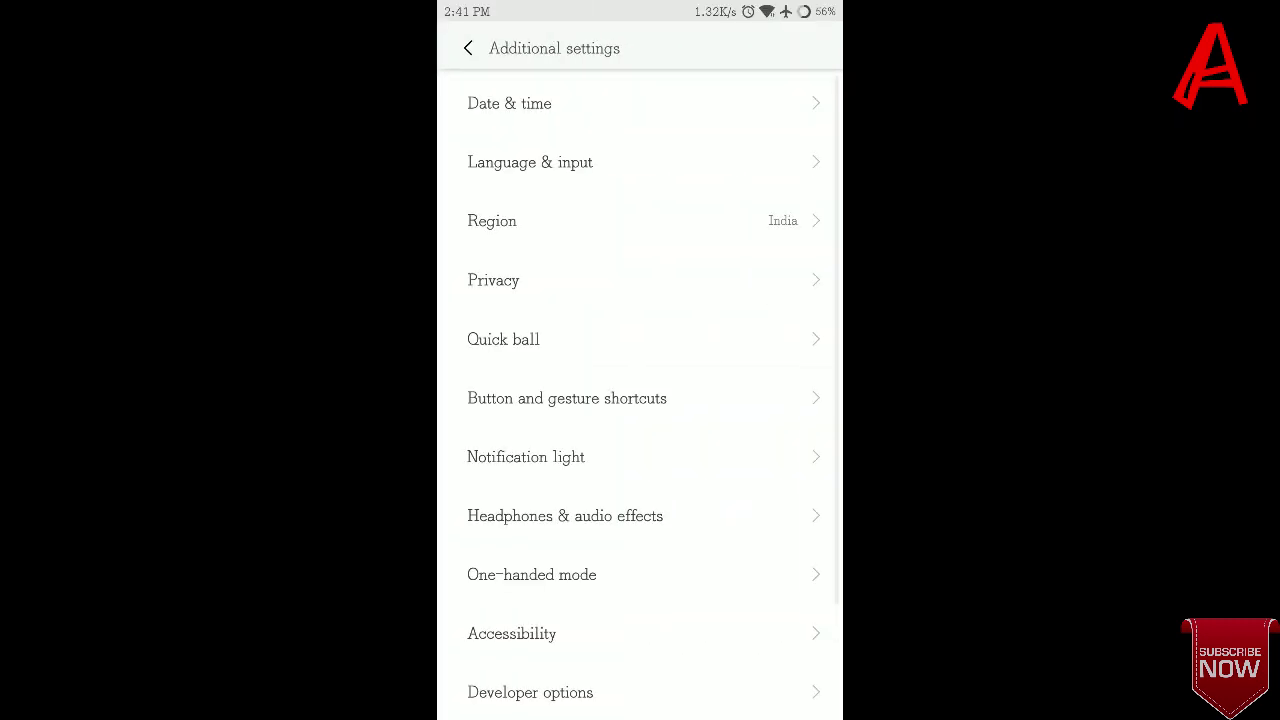
scroll(731, 615, down, 1)
click(653, 614)
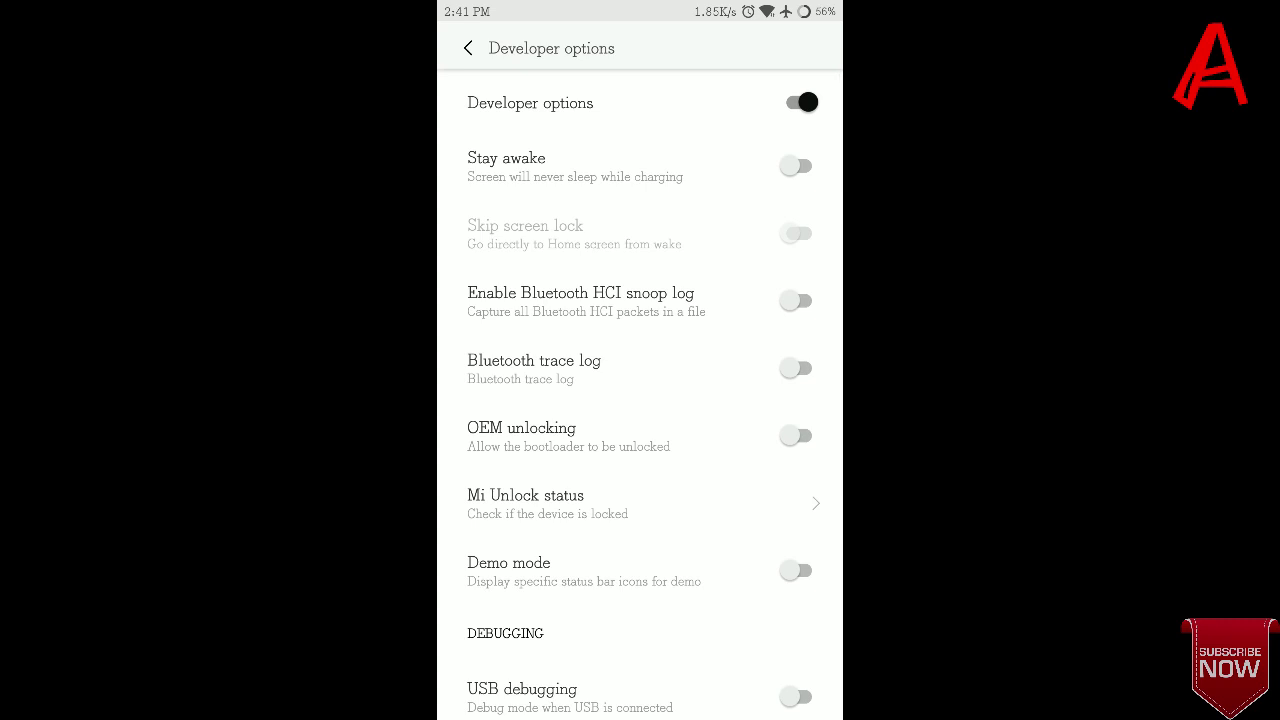
click(796, 435)
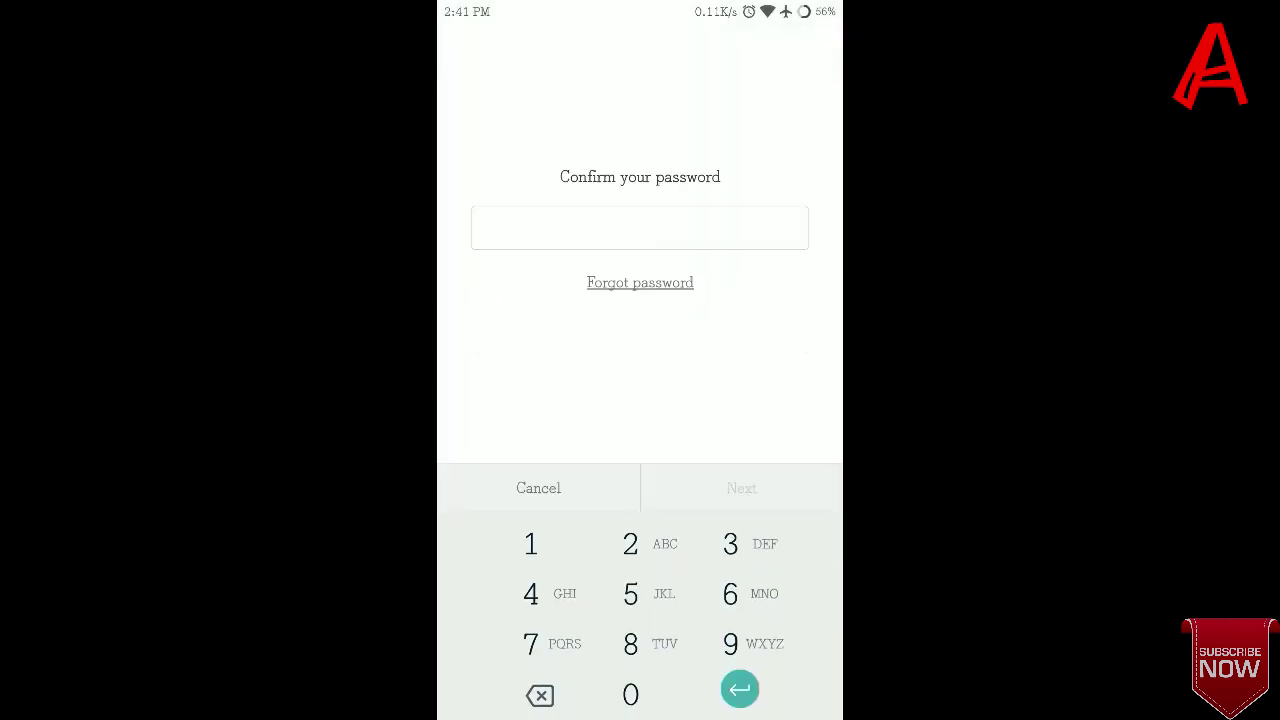
key(Return)
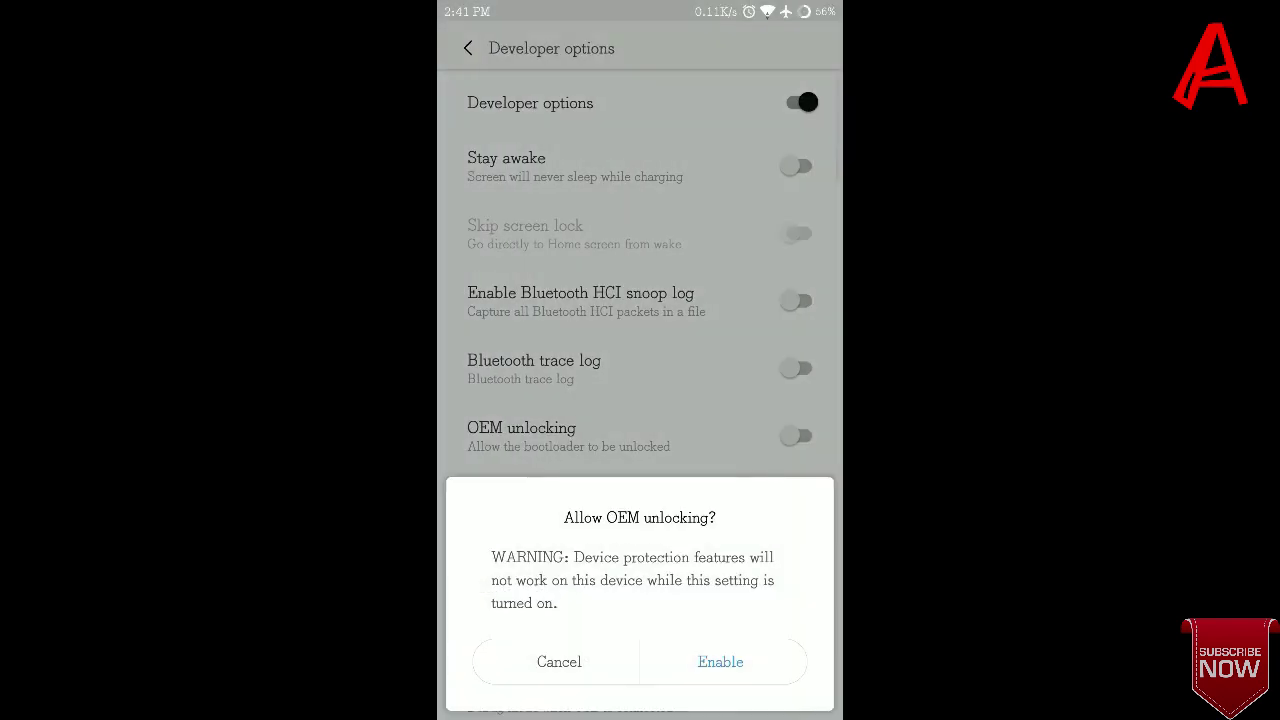
click(720, 661)
Step: Turn on USB debugging and confirm the prompt
scroll(749, 574, down, 3)
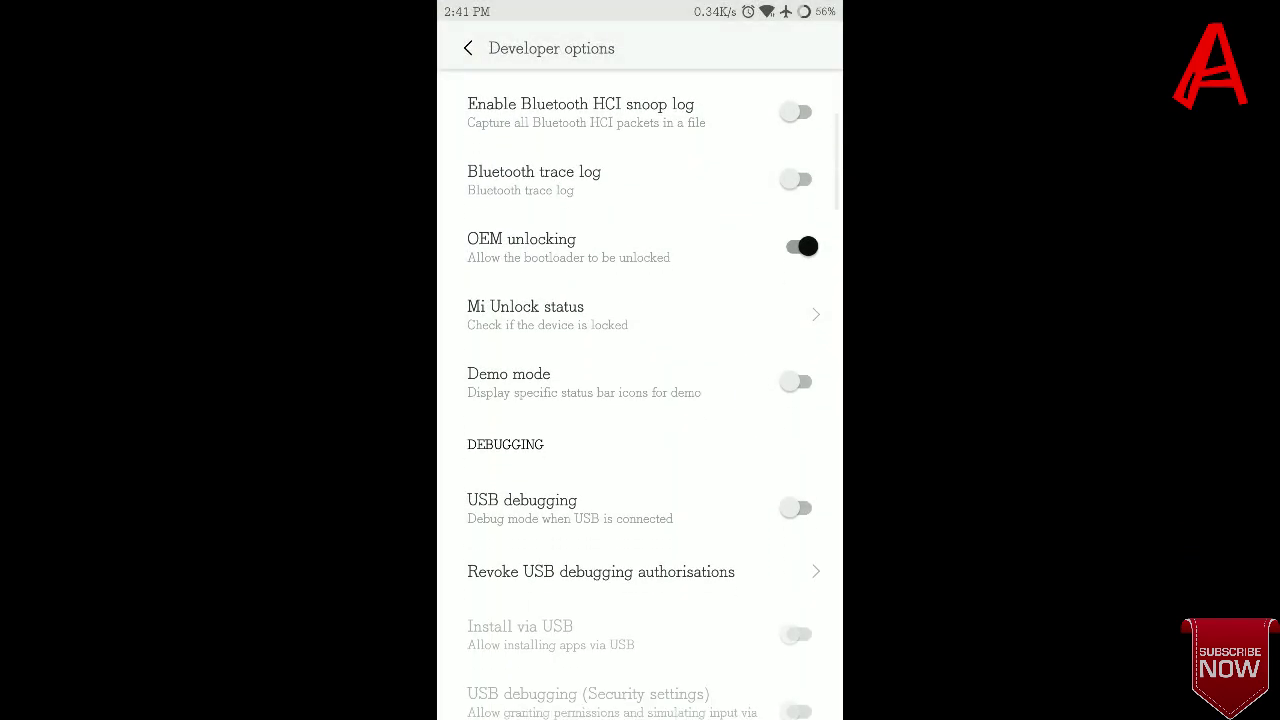
click(796, 508)
click(688, 660)
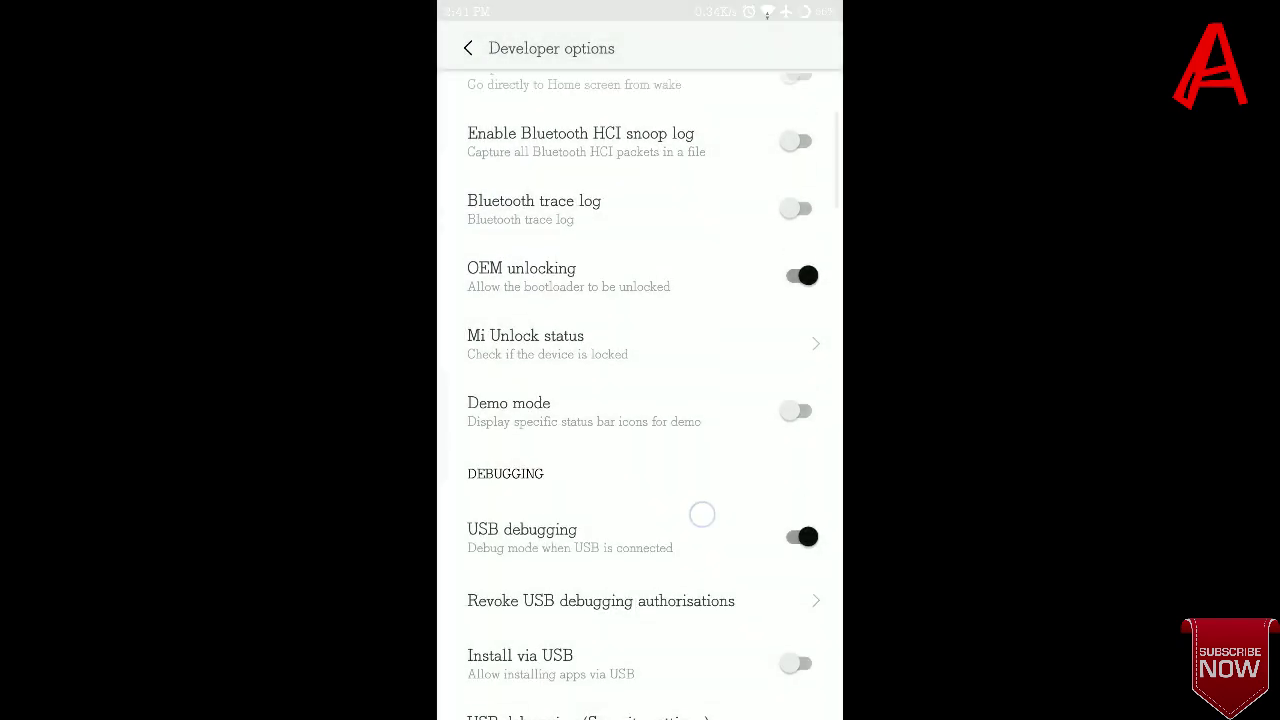
scroll(702, 514, up, 2)
Step: Link the Mi account with this device on the Mi Unlock status page
click(648, 484)
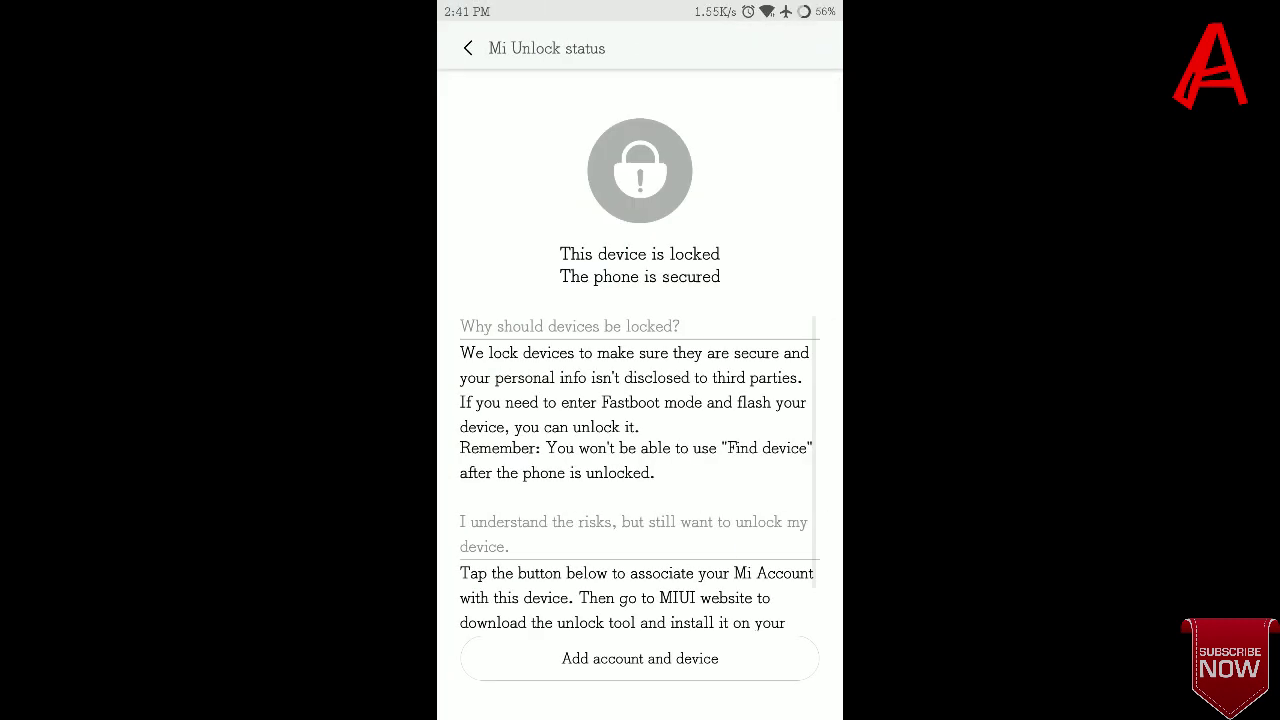
scroll(752, 556, down, 2)
click(630, 652)
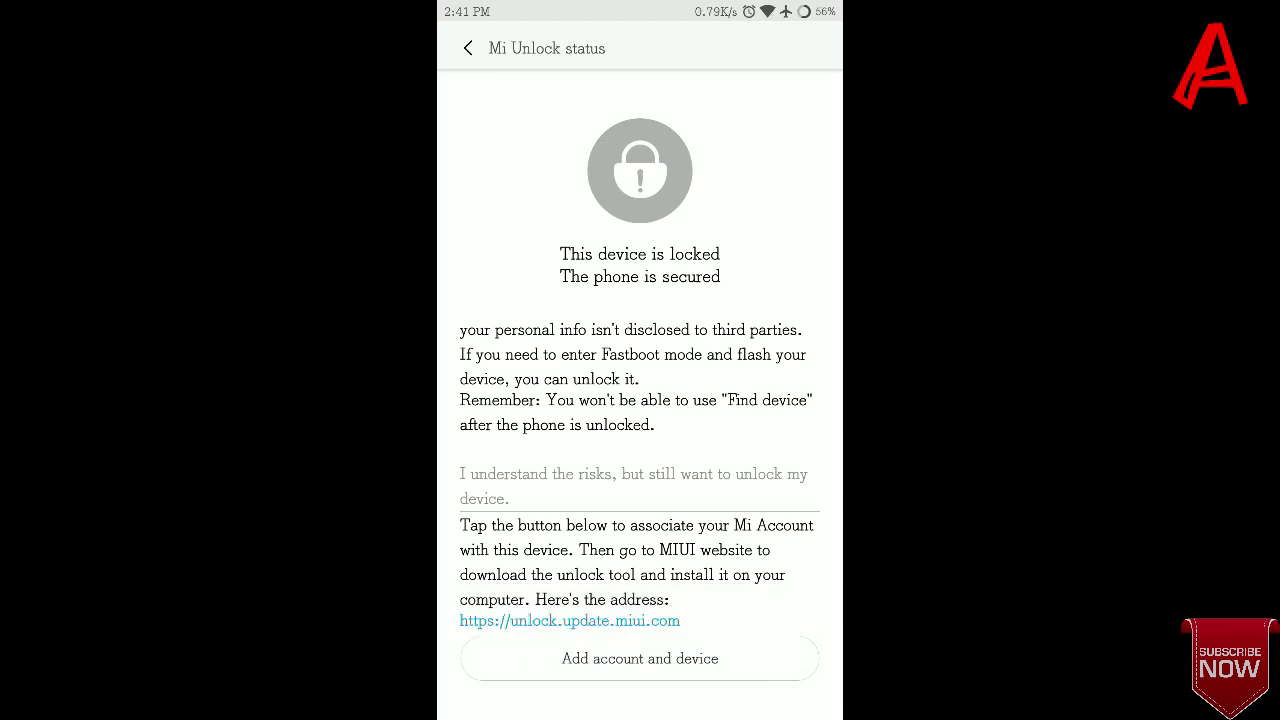
Step: Go to the home screen and power off the phone
key(Home)
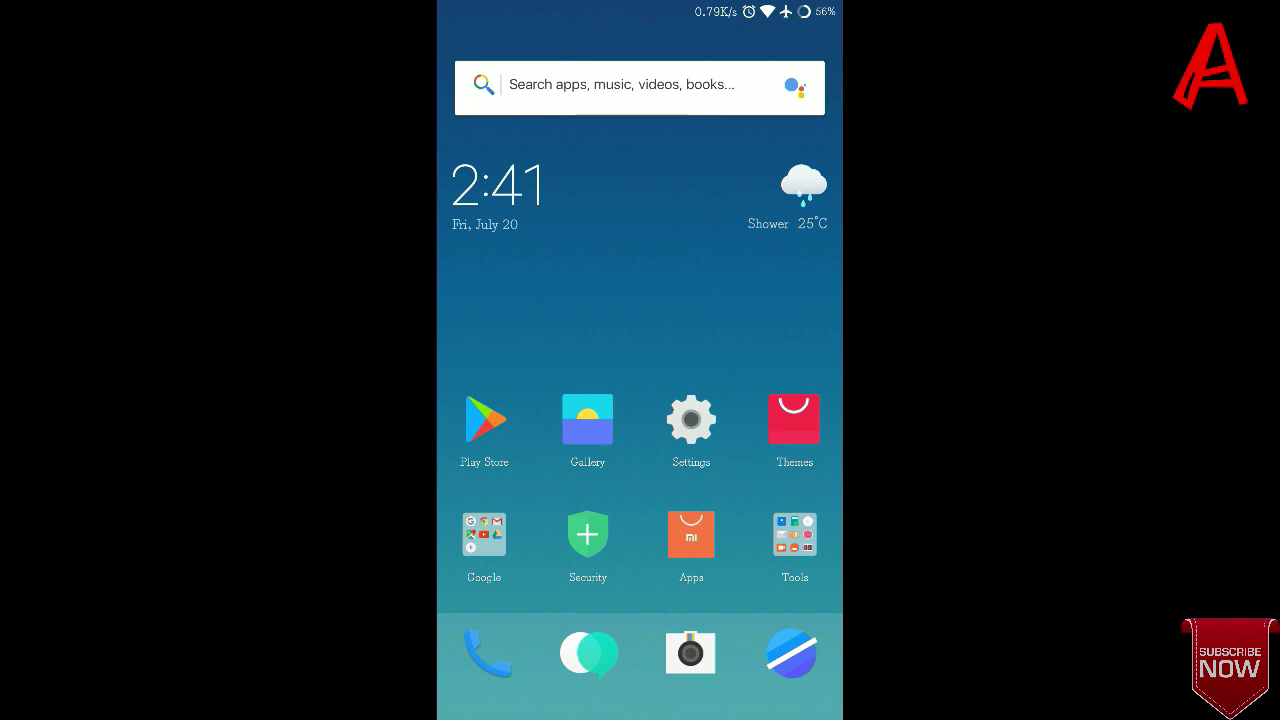
key(XF86PowerOff)
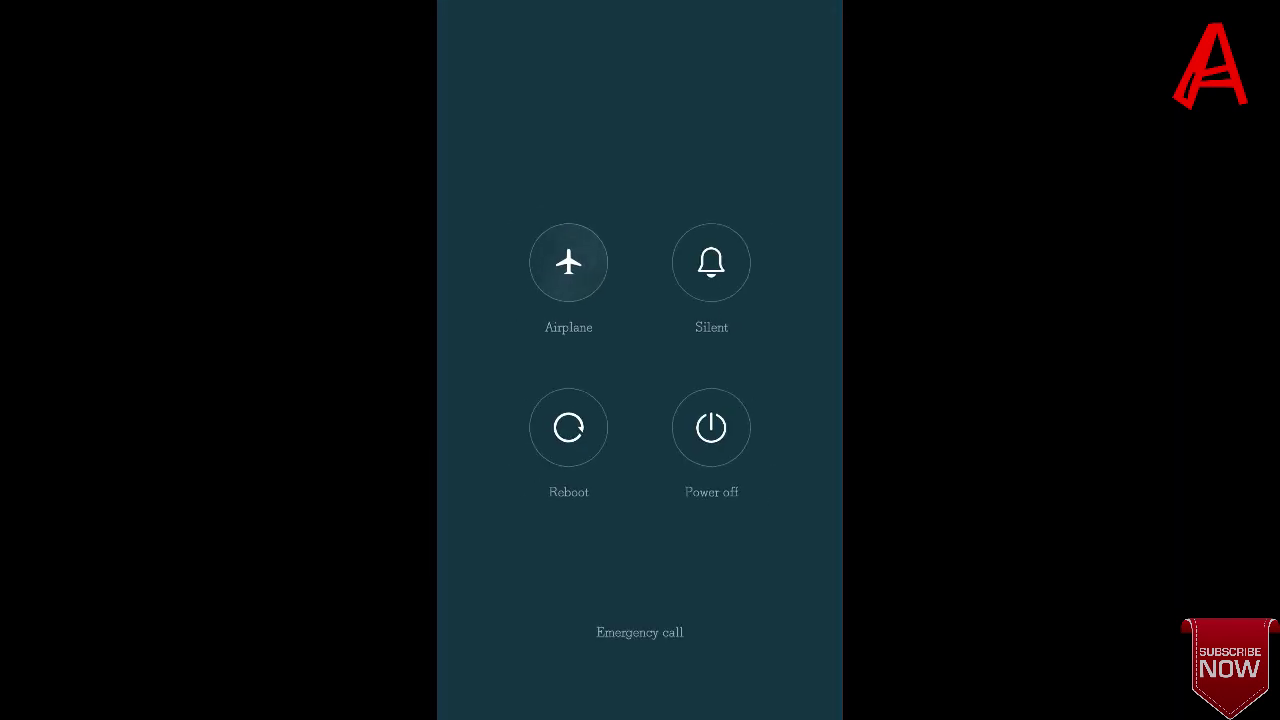
click(711, 430)
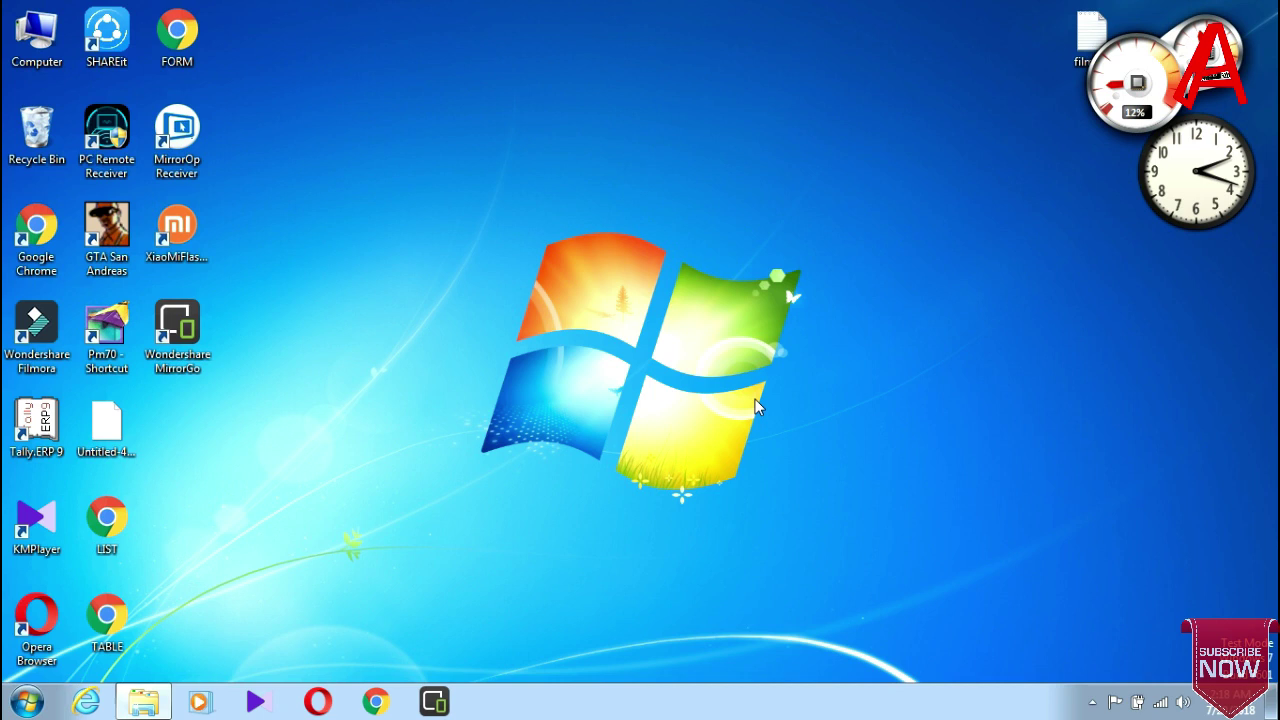
Step: Restore the extracted miflash_unlock-en-3.3.418.37 folder window from the taskbar
click(1092, 702)
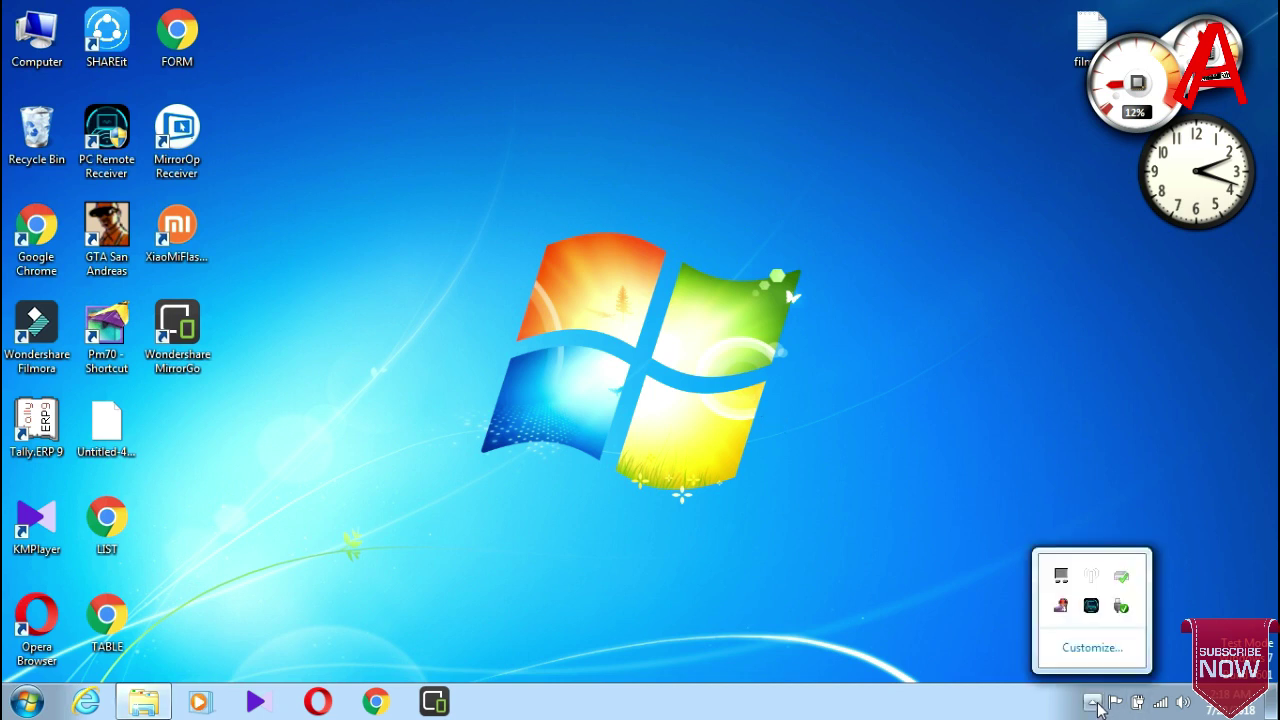
click(297, 253)
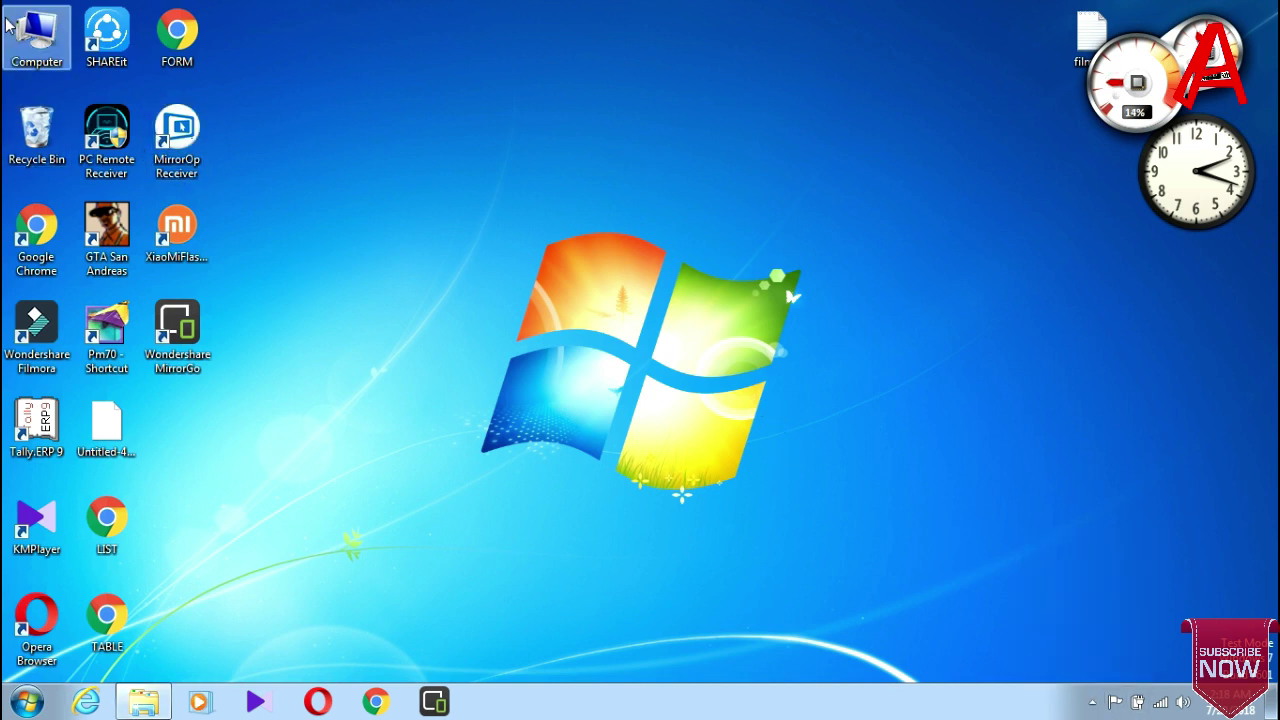
click(143, 702)
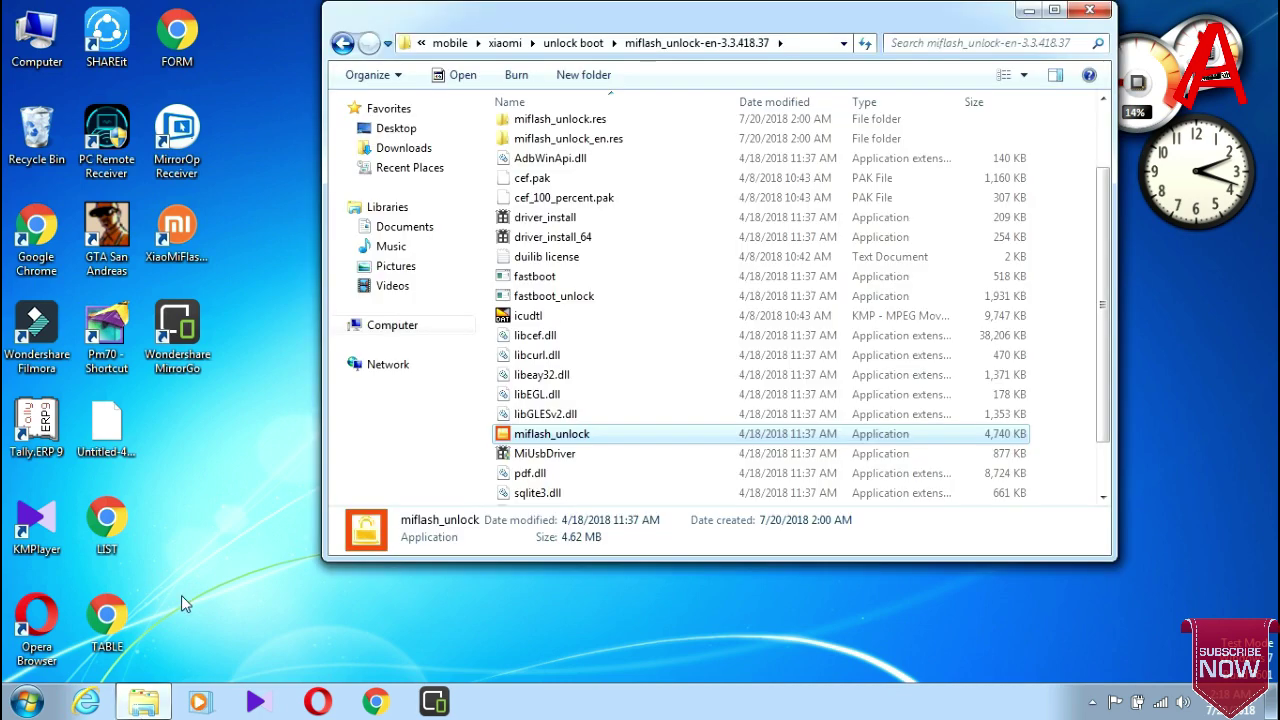
Step: Launch miflash_unlock, accept the disclaimer, and sign in with the Mi account name and password
double_click(528, 440)
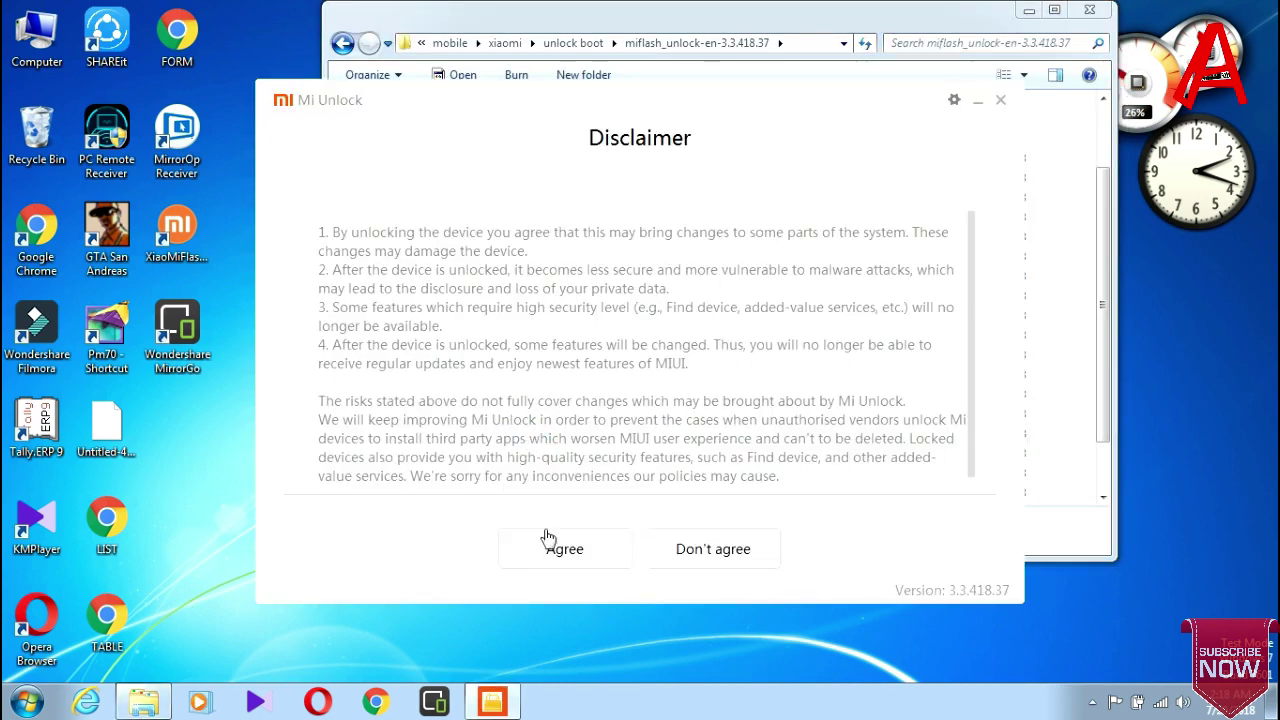
click(550, 566)
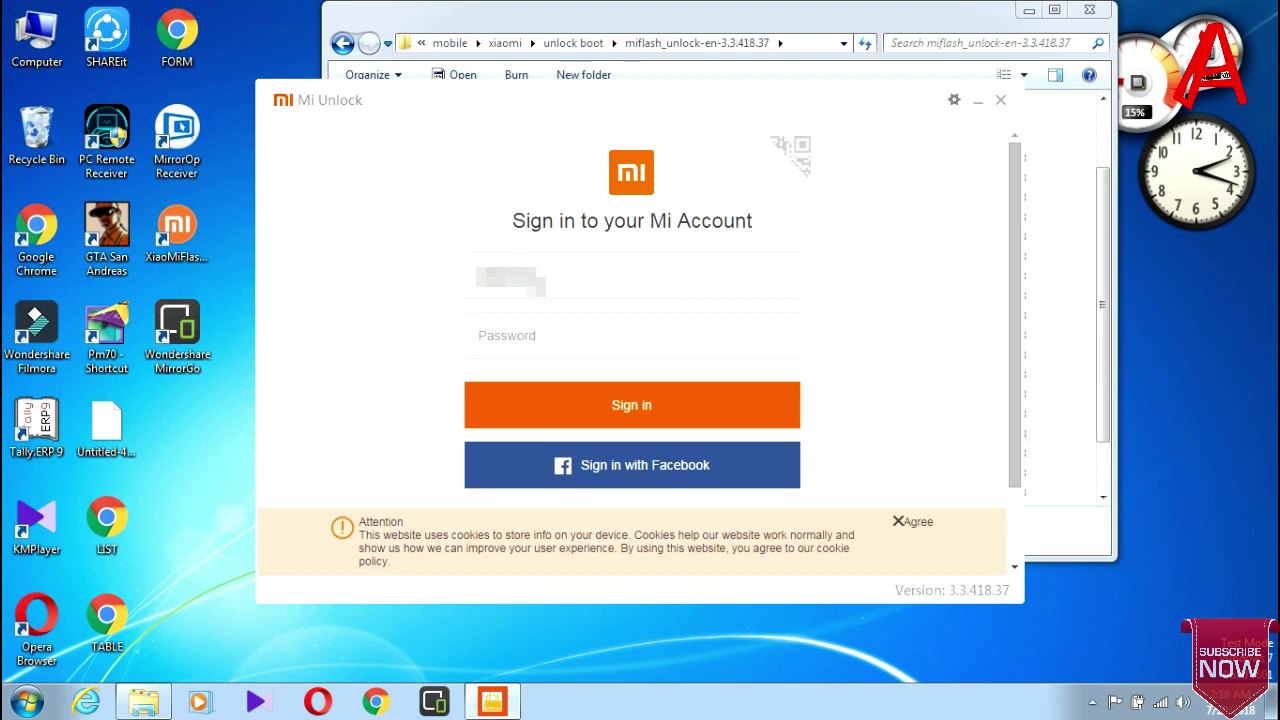
text(com)
text(m)
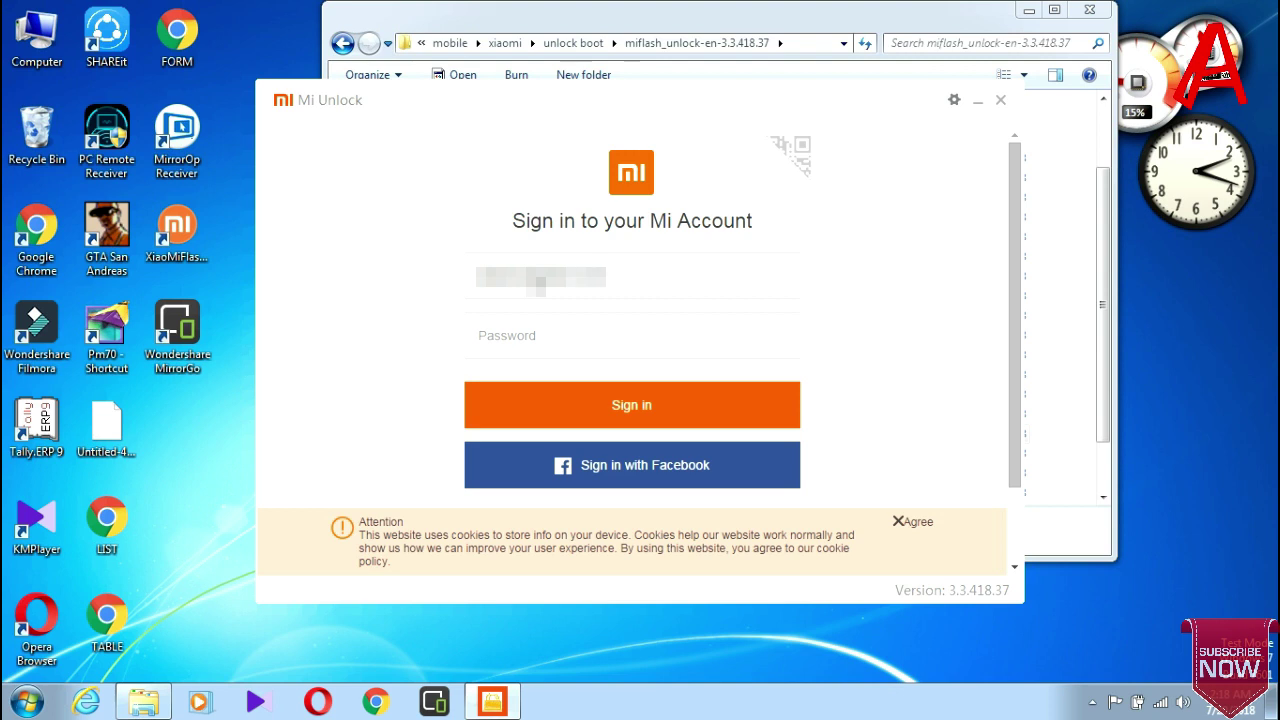
key(Return)
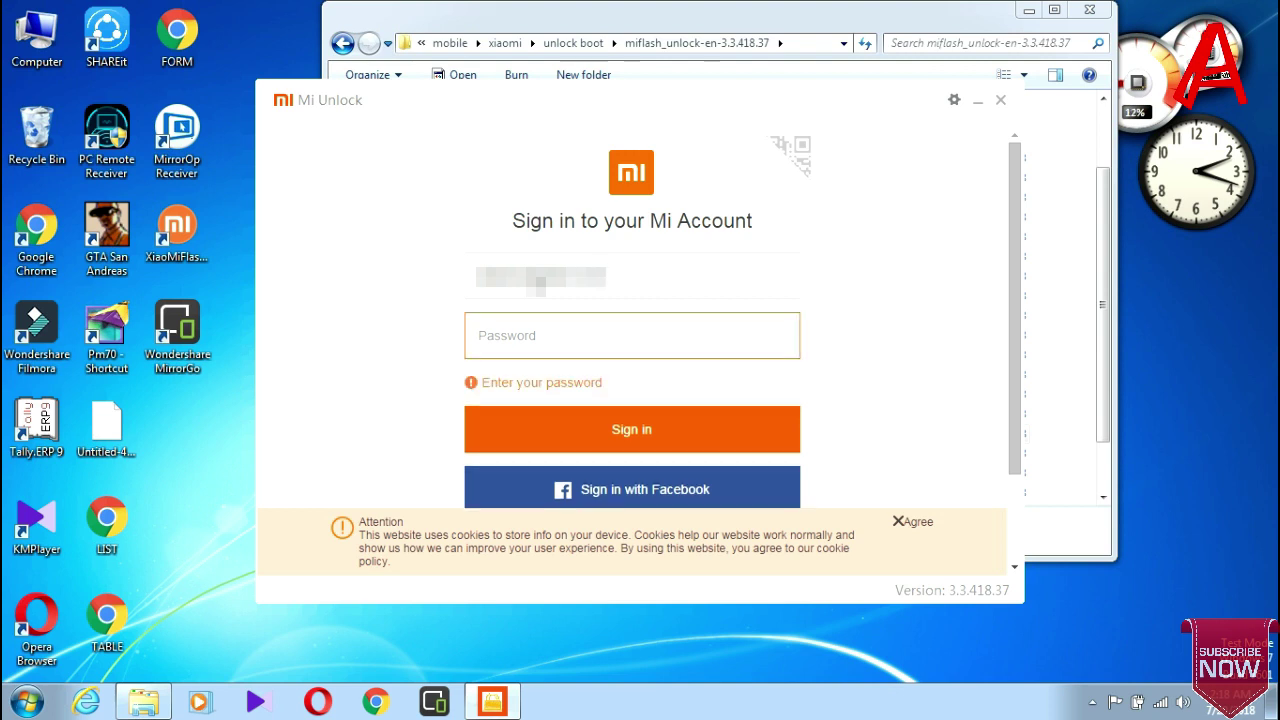
text(m)
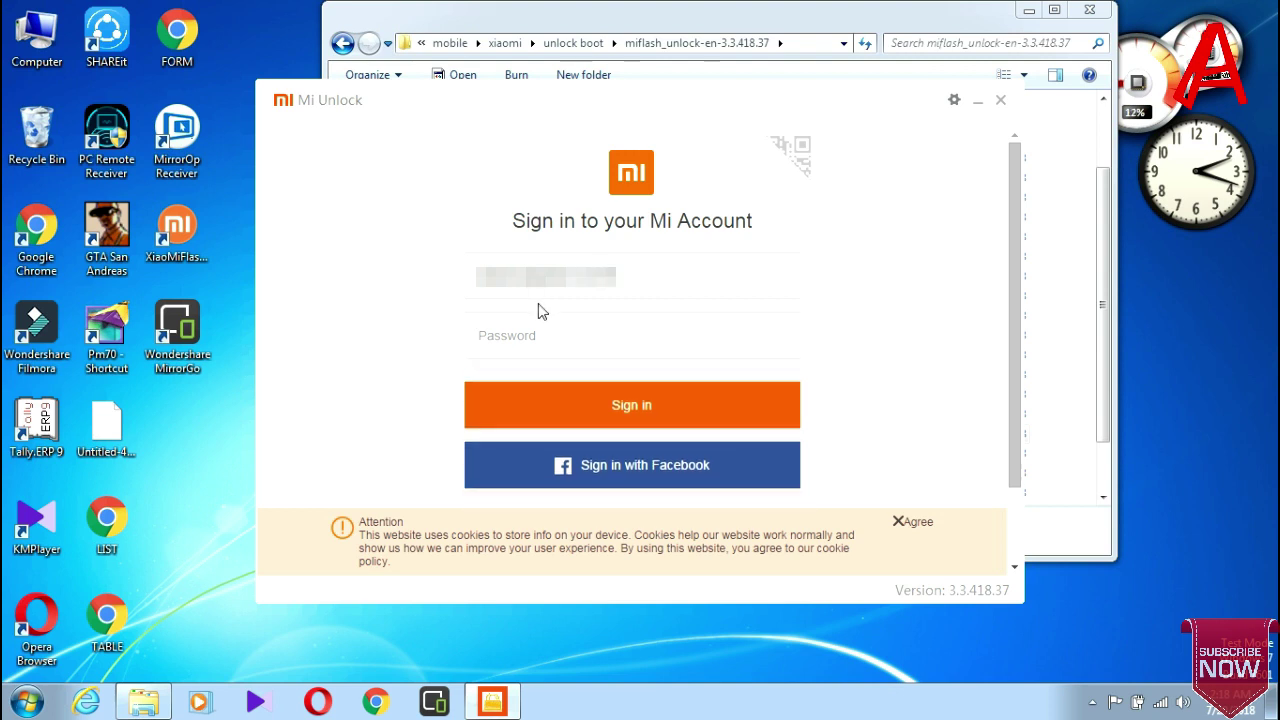
key(BackSpace)
key(BackSpace)
click(554, 334)
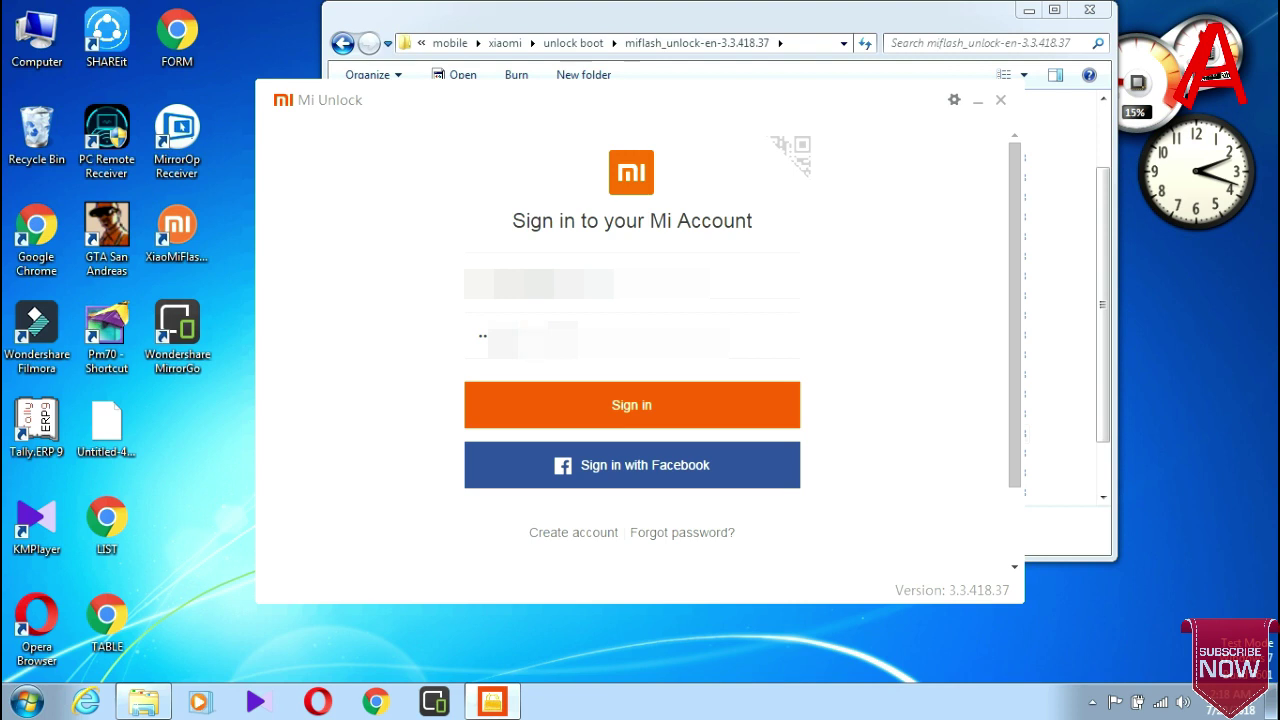
click(573, 414)
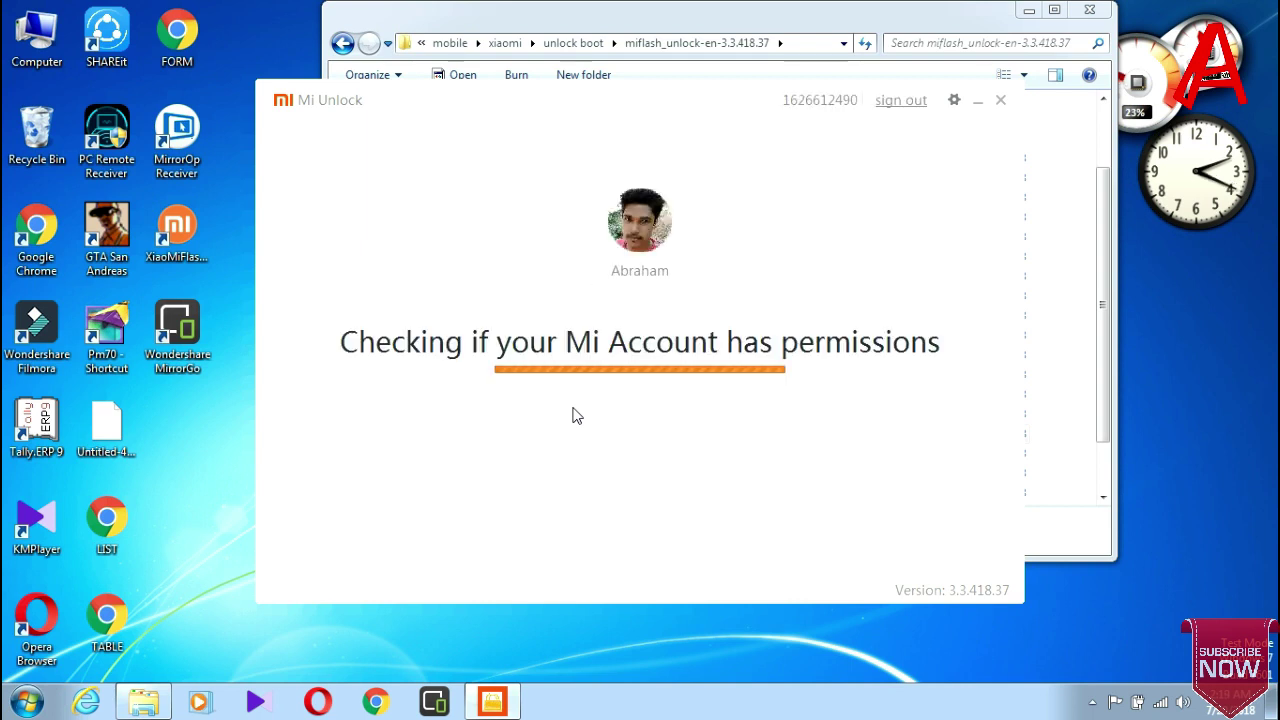
Step: Minimize the Explorer window and wait until Mi Unlock shows the phone connected
click(1028, 10)
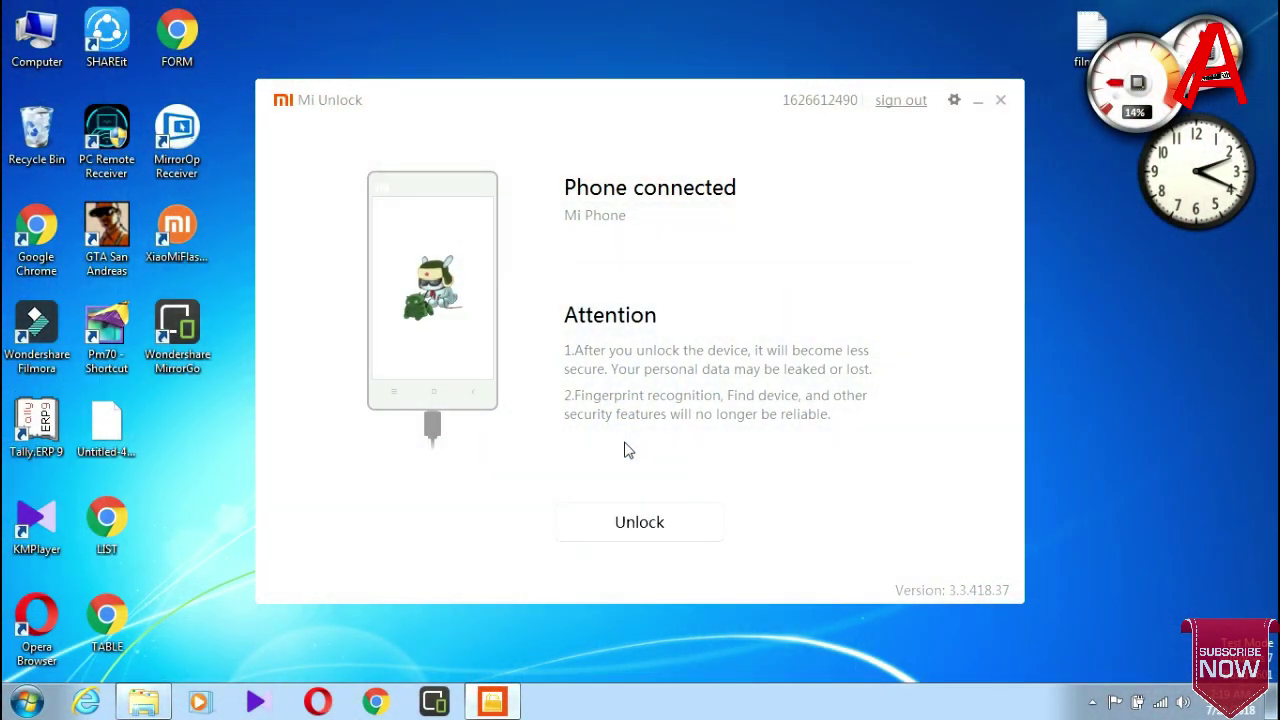
Step: Start the unlock and choose Unlock anyway past the malware warning
click(629, 532)
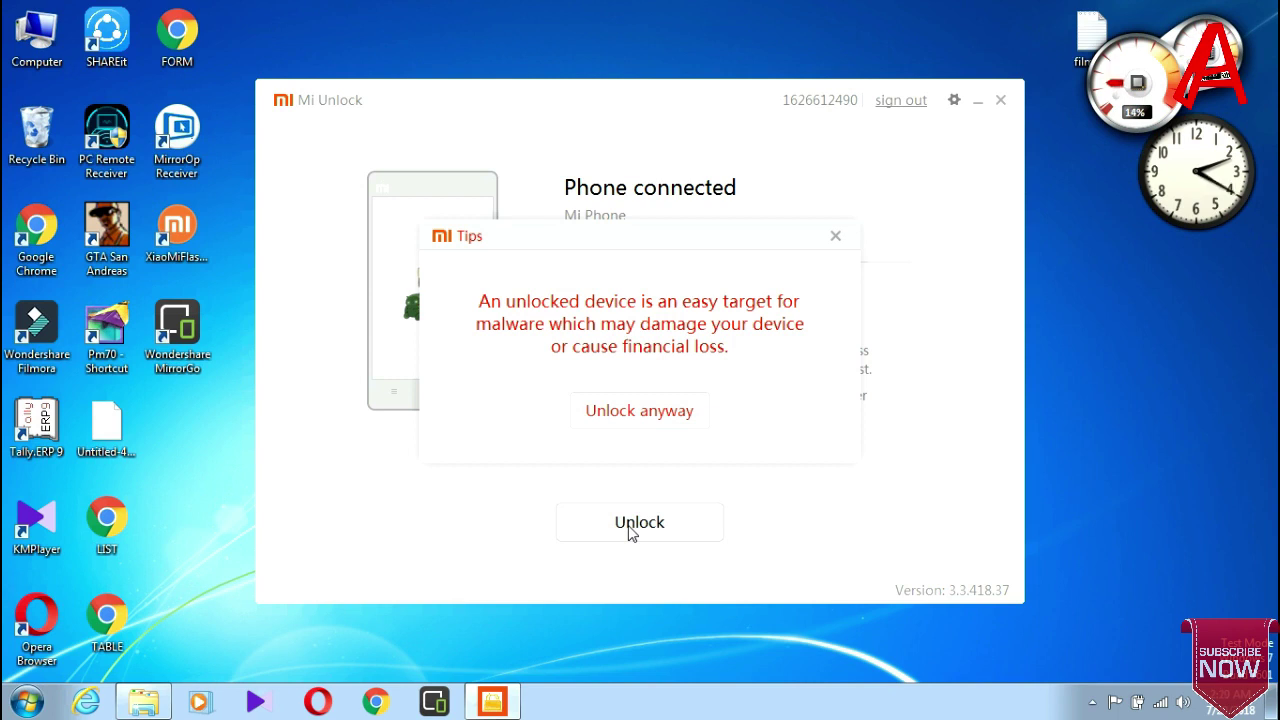
click(615, 409)
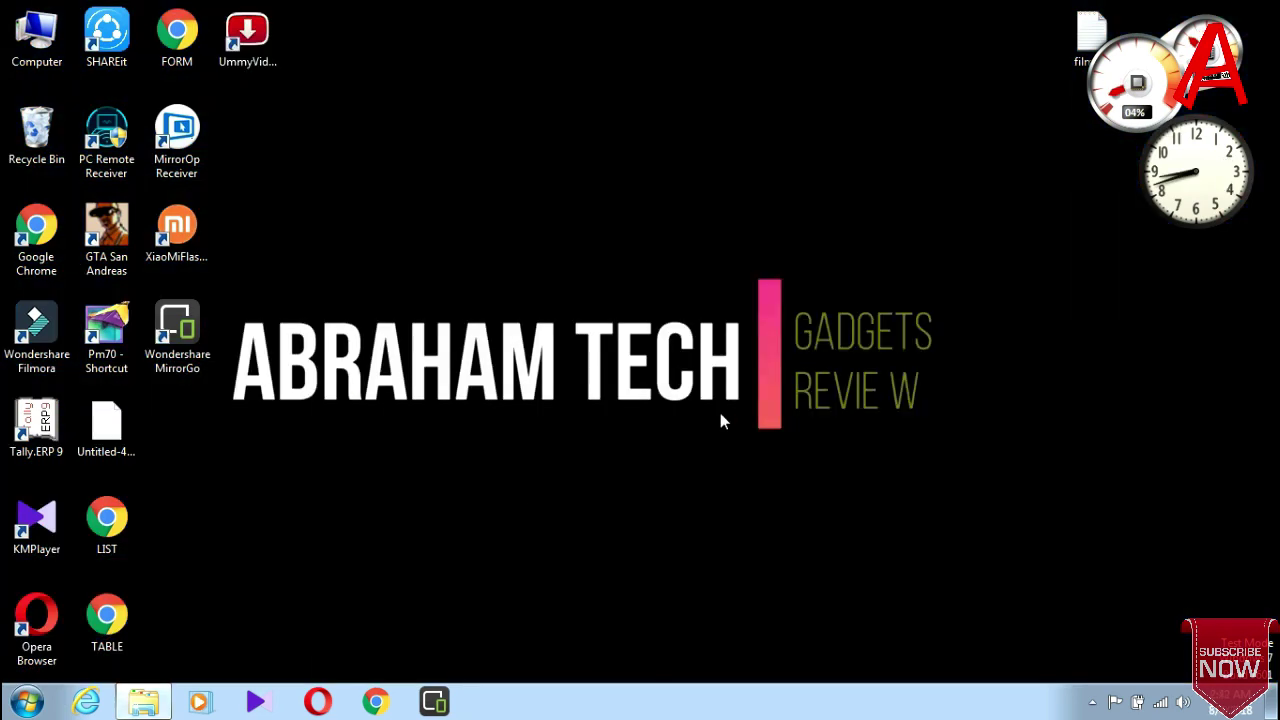
Step: Relaunch miflash_unlock from its folder, accept the disclaimer, and sign in to the Mi account
click(143, 702)
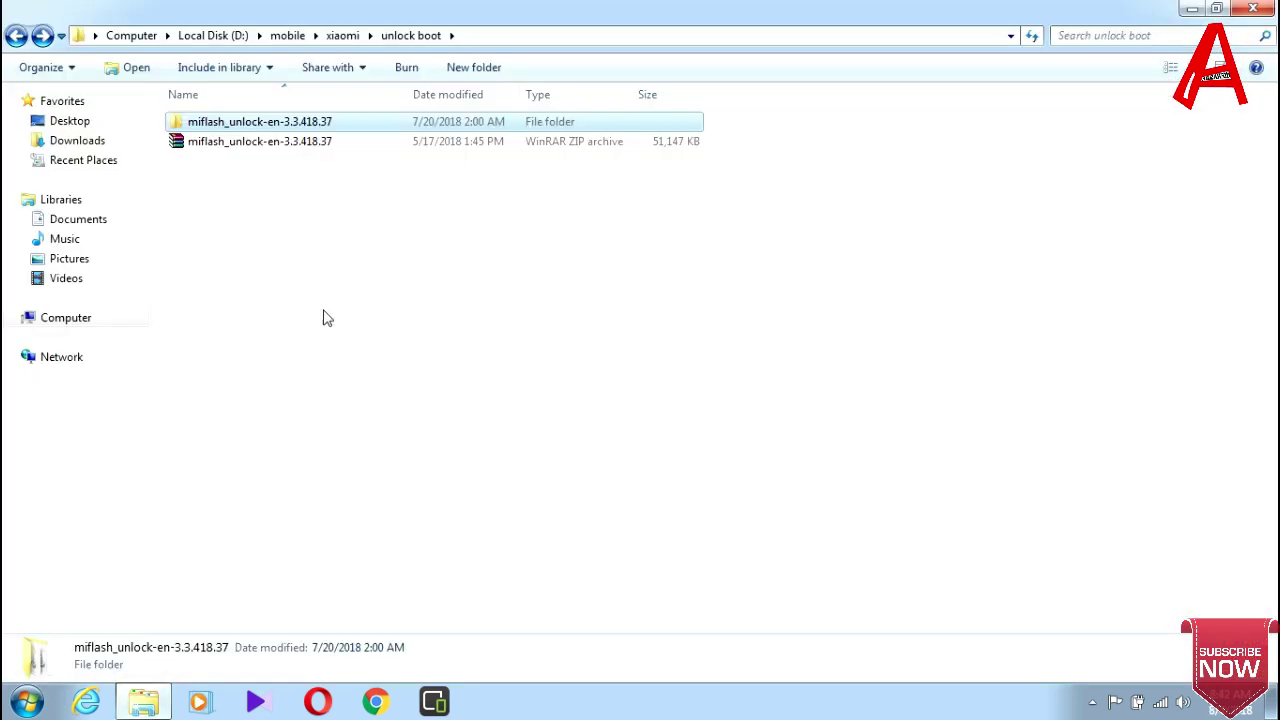
double_click(375, 124)
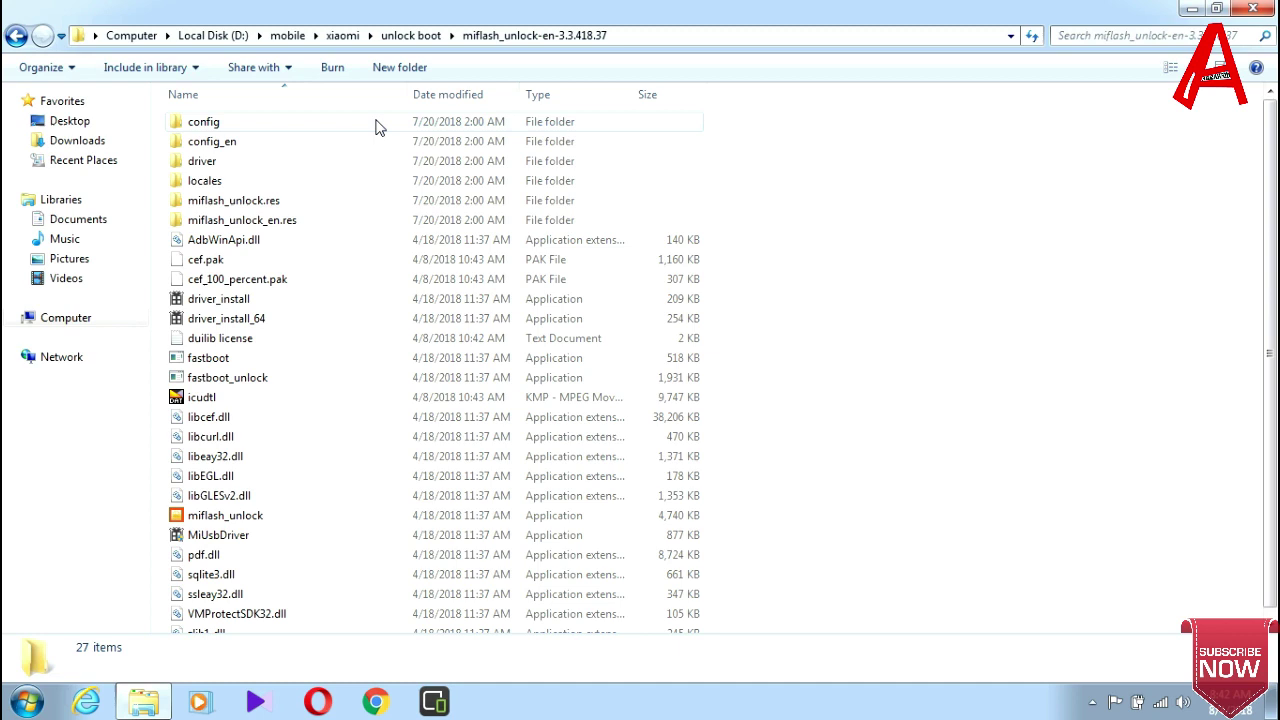
double_click(303, 522)
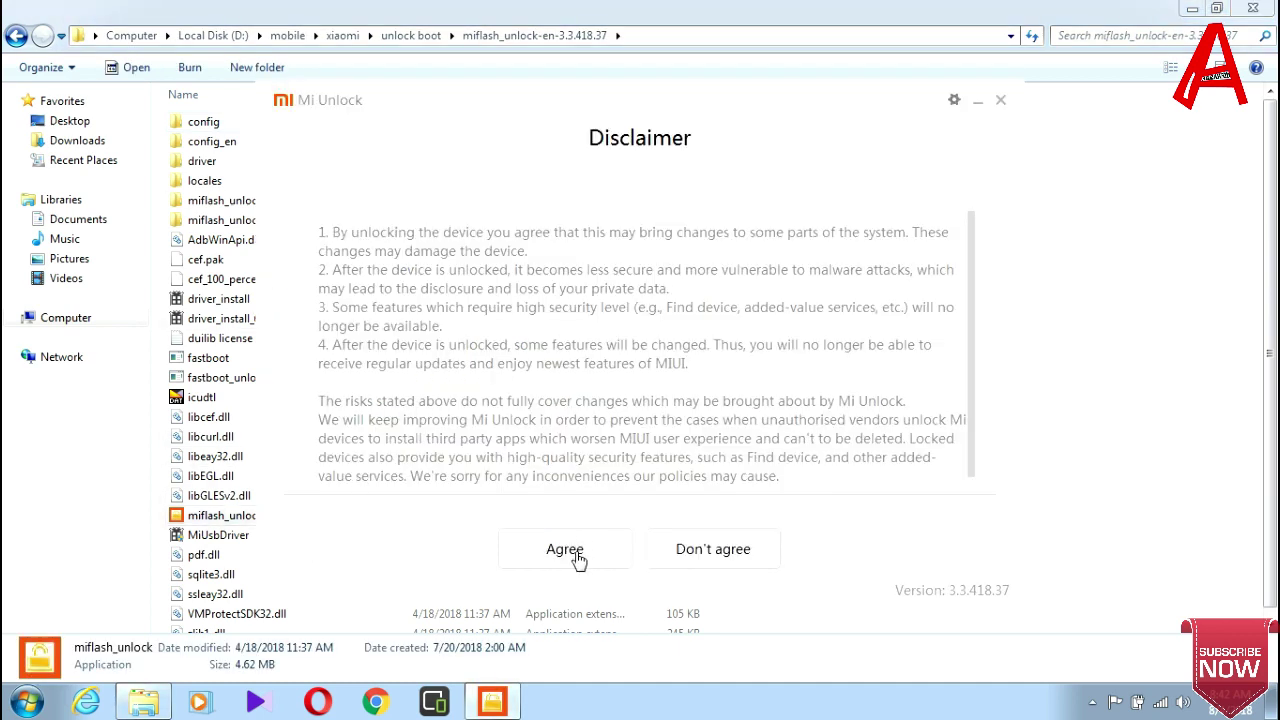
click(565, 552)
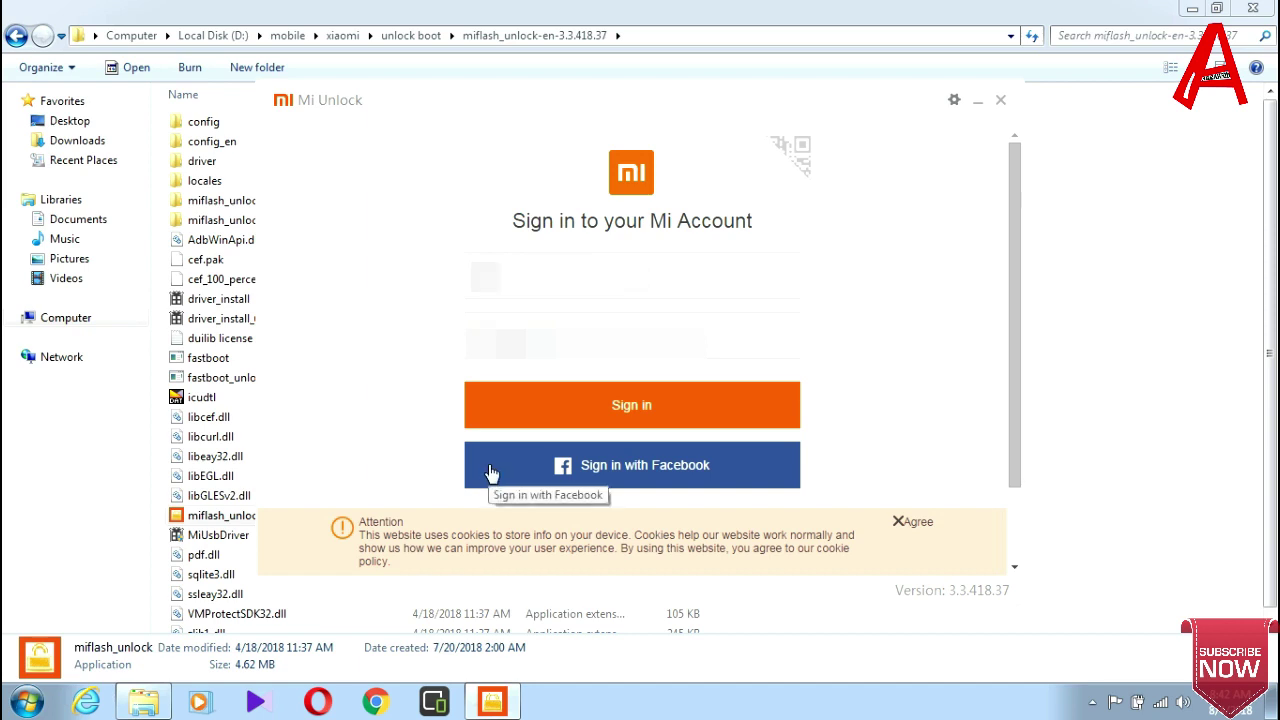
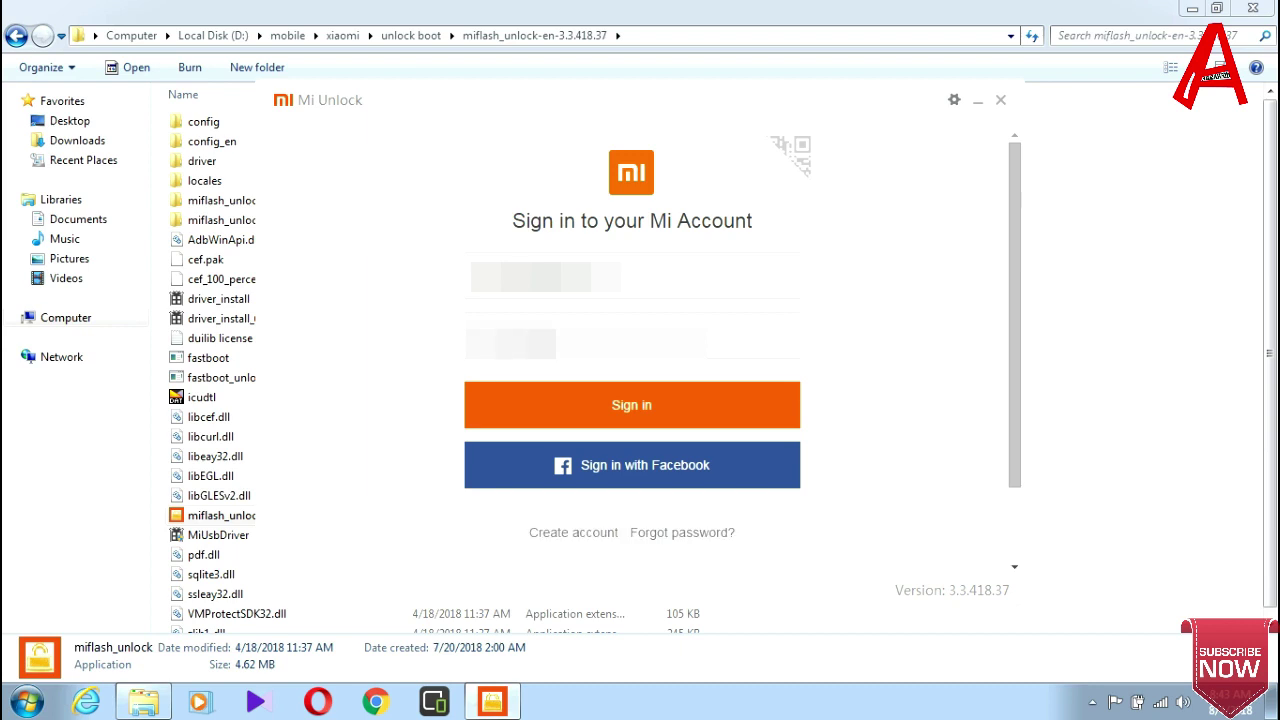
click(566, 412)
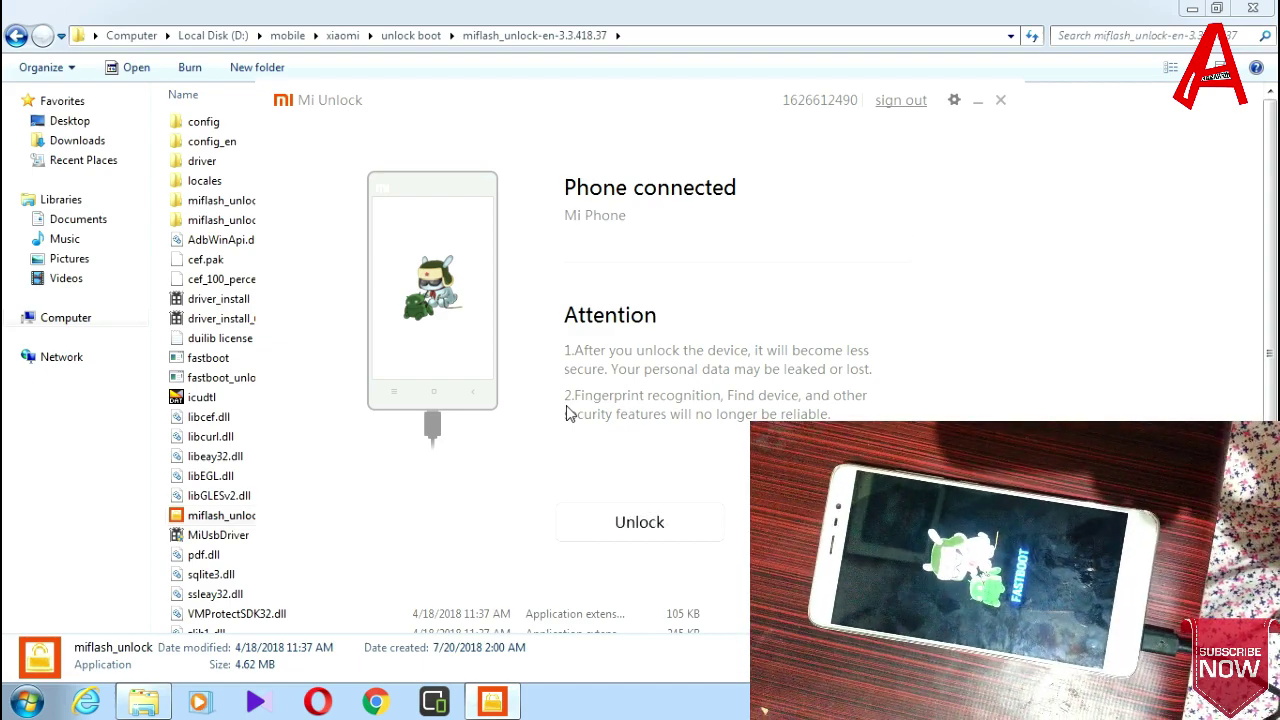
Step: Unlock the connected phone's bootloader, choosing Unlock anyway past the malware warning
click(638, 533)
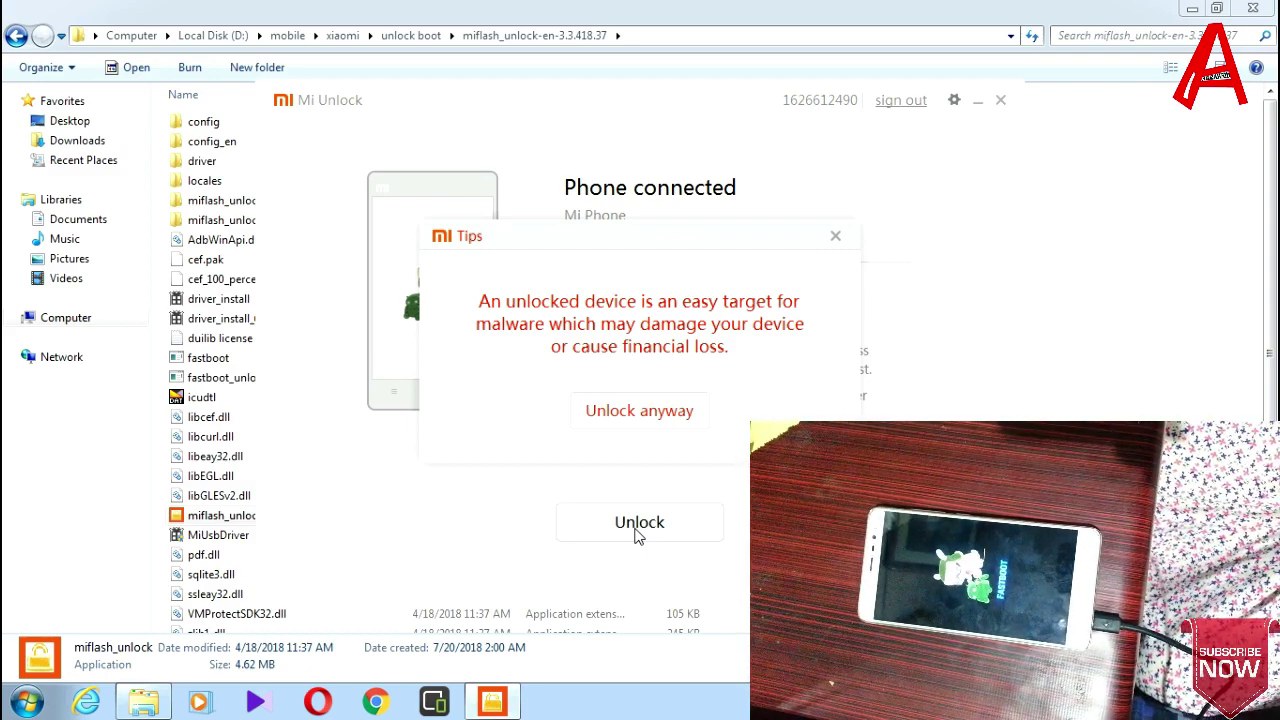
click(648, 410)
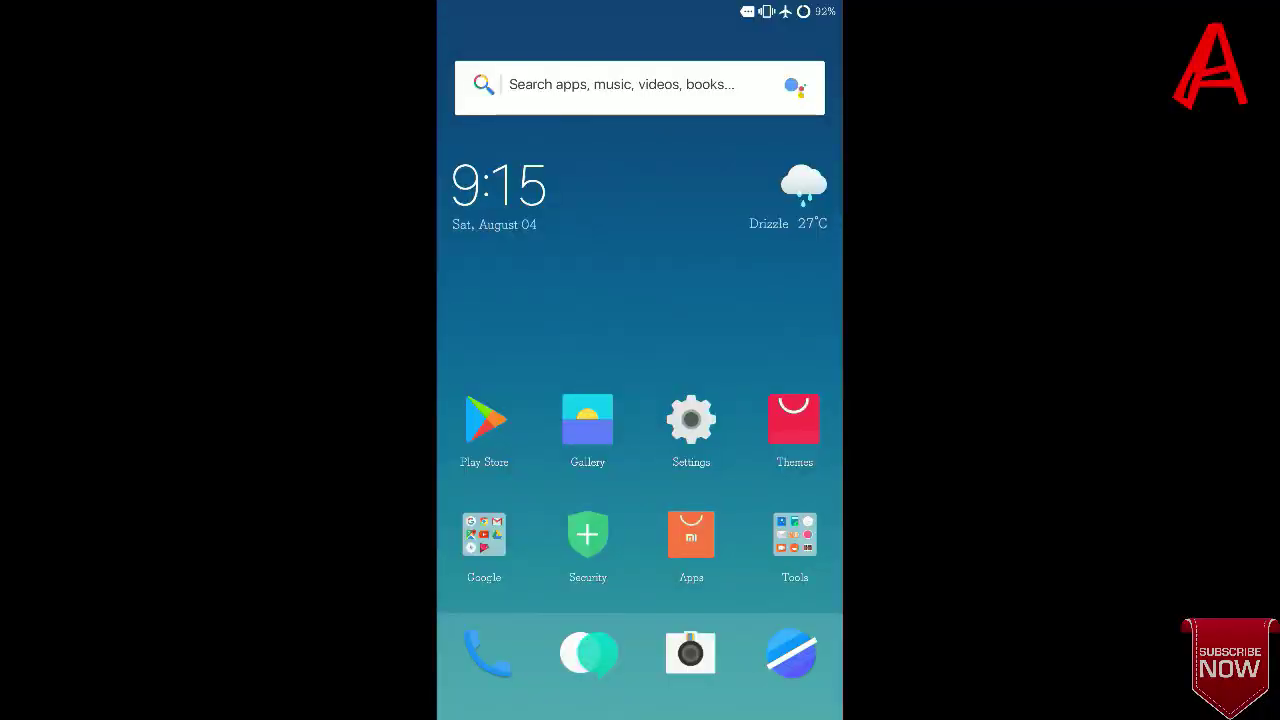
Step: Enable developer mode by repeatedly tapping MIUI version under Settings > About phone
click(691, 420)
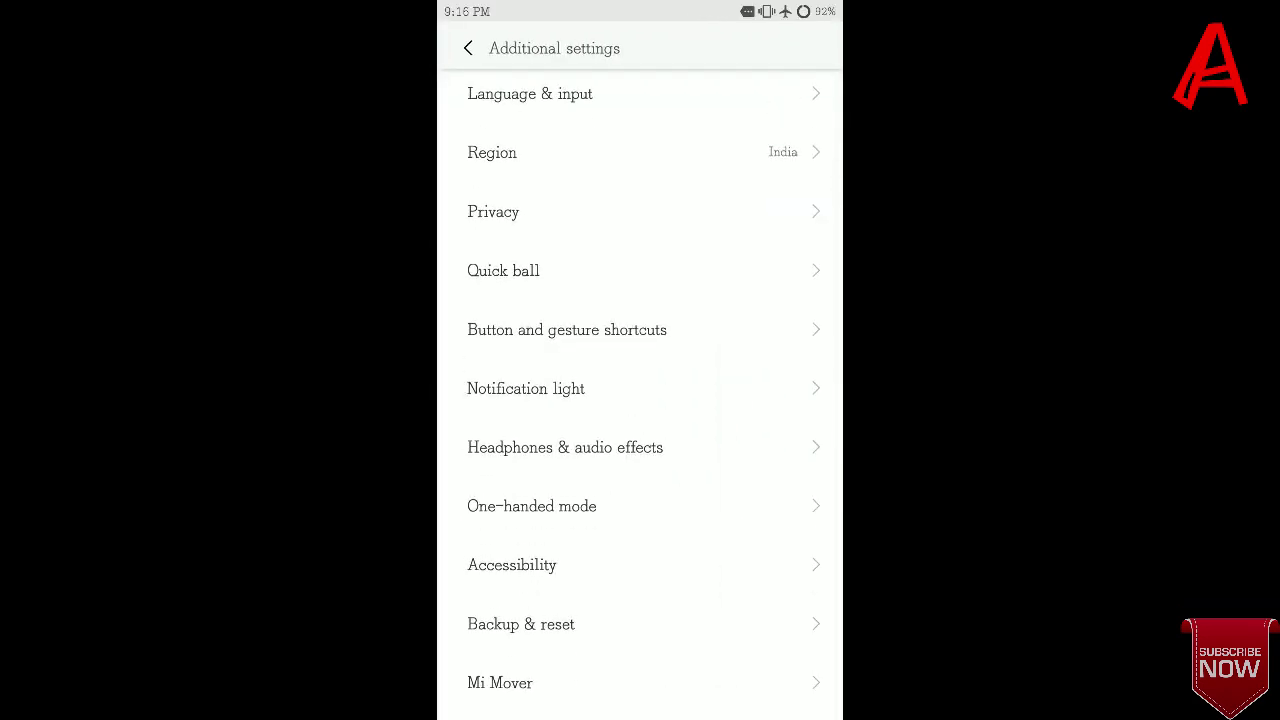
key(Escape)
scroll(690, 354, down, 5)
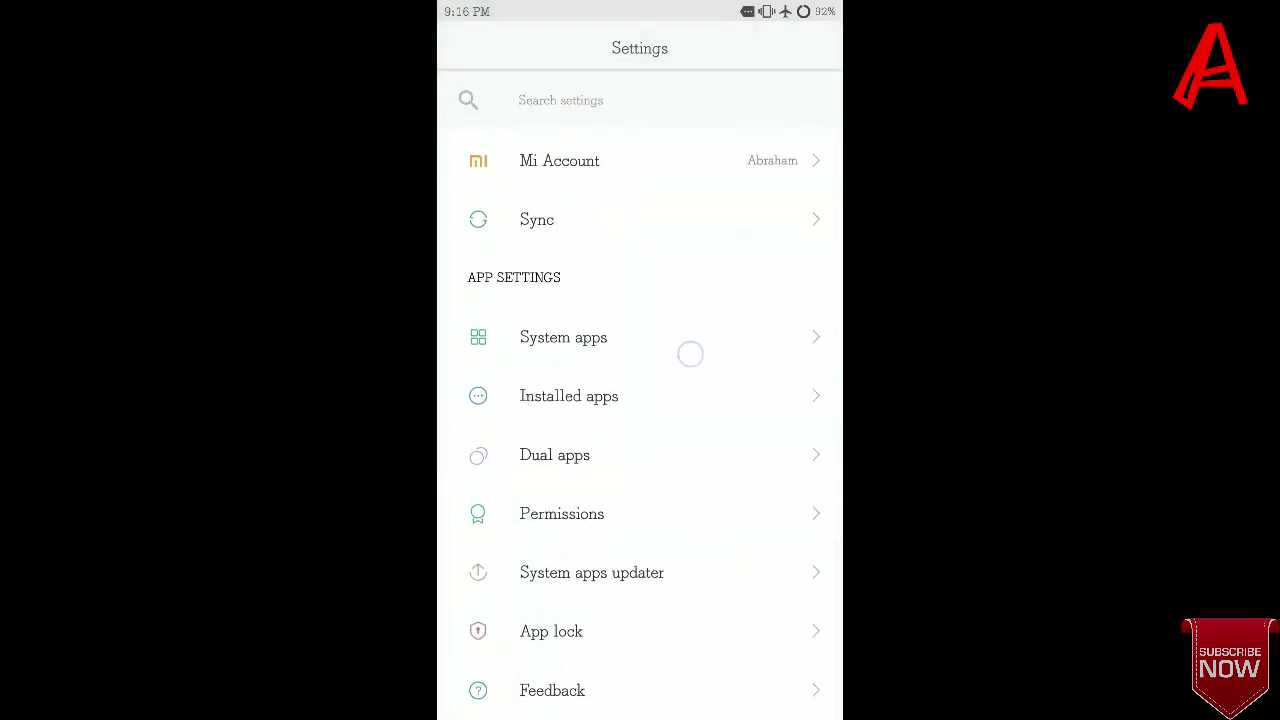
scroll(690, 354, up, 5)
click(669, 157)
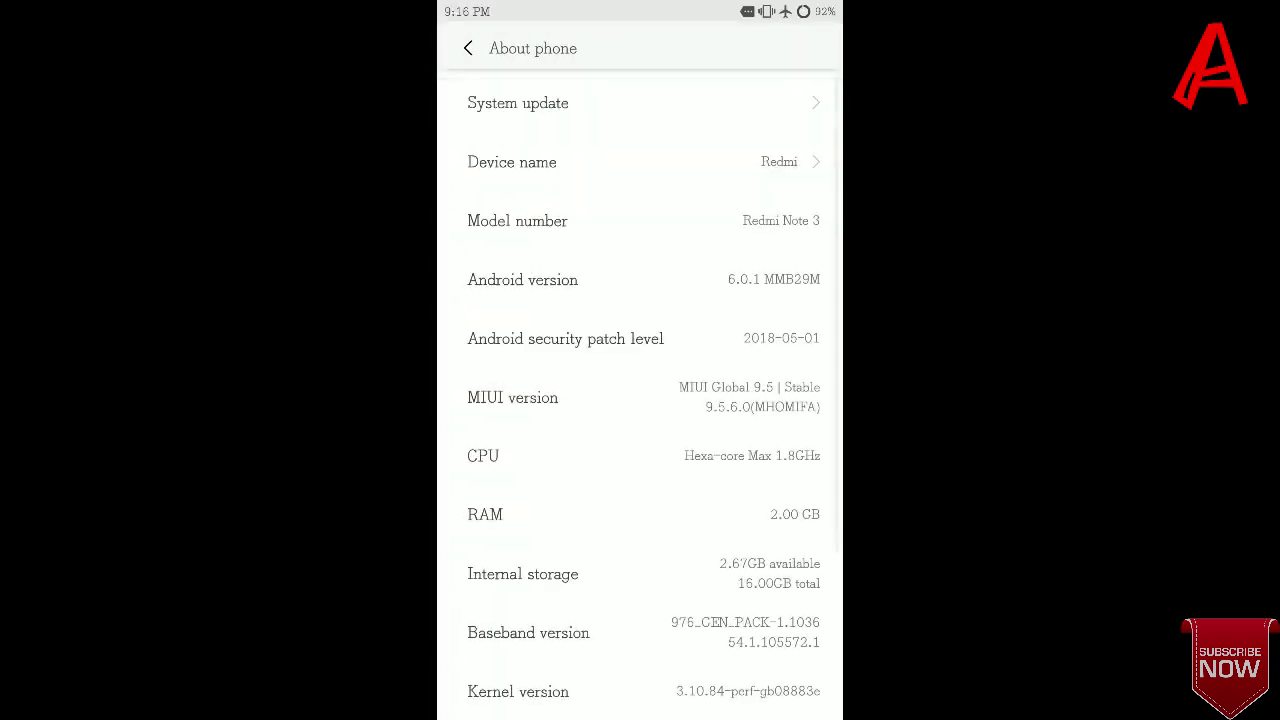
scroll(724, 440, down, 2)
click(790, 285)
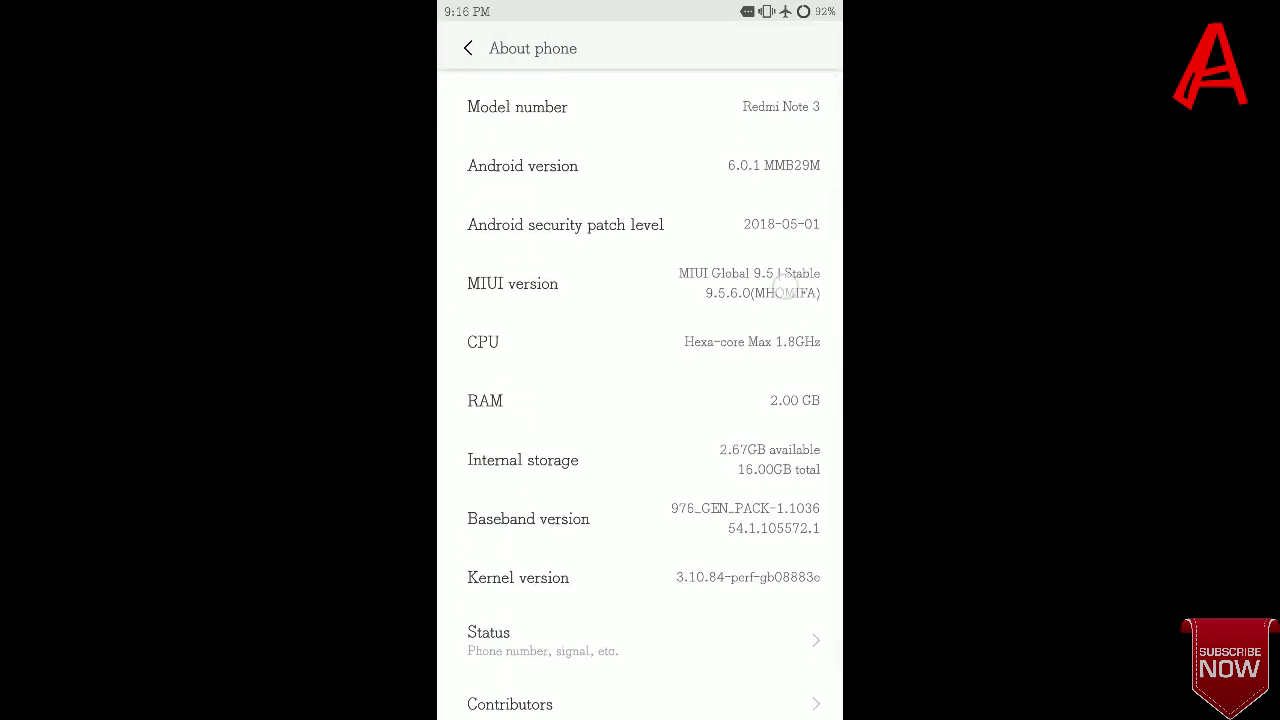
click(800, 288)
click(792, 290)
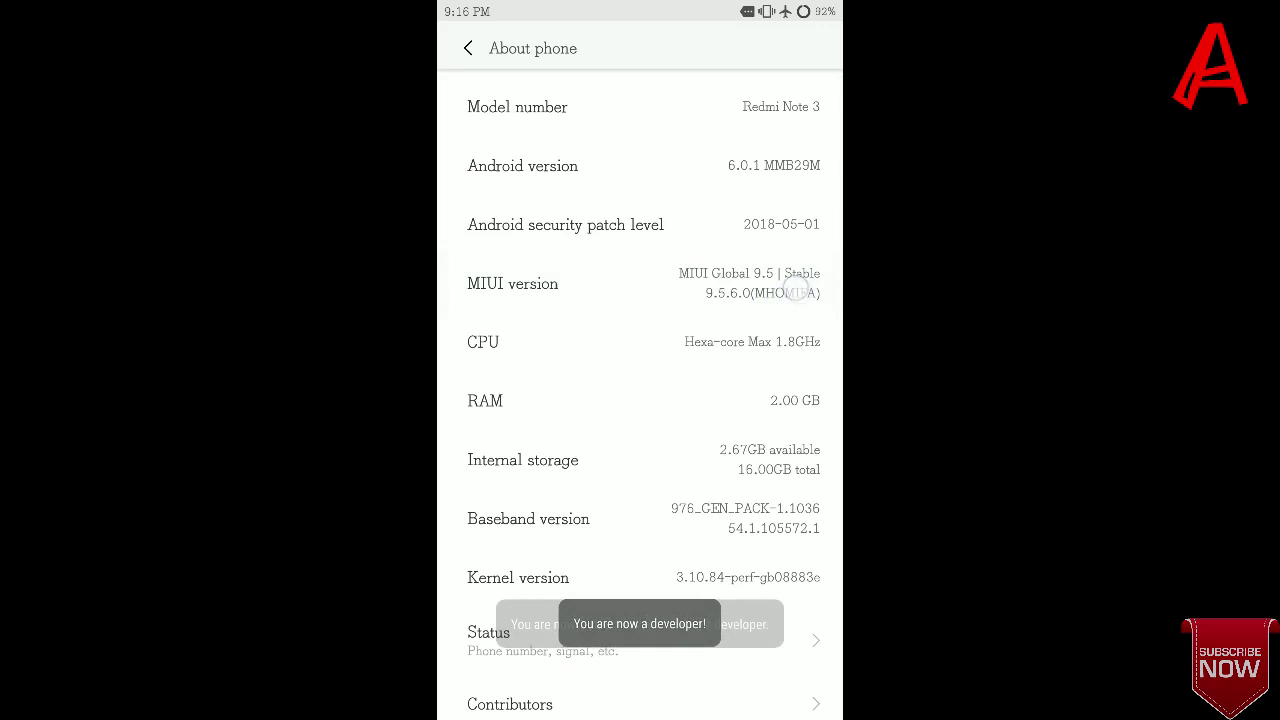
Step: Go to Additional settings and open the new Developer options entry
key(Escape)
scroll(640, 450, down, 10)
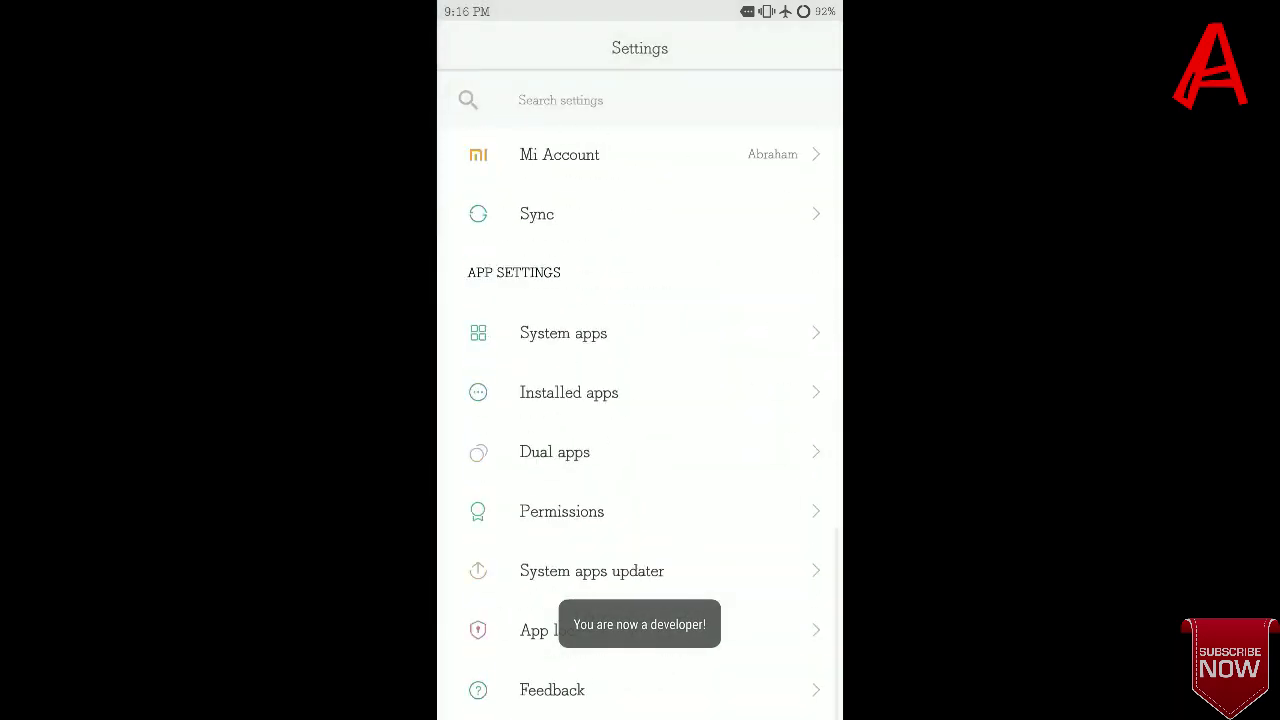
scroll(620, 578, up, 3)
click(700, 323)
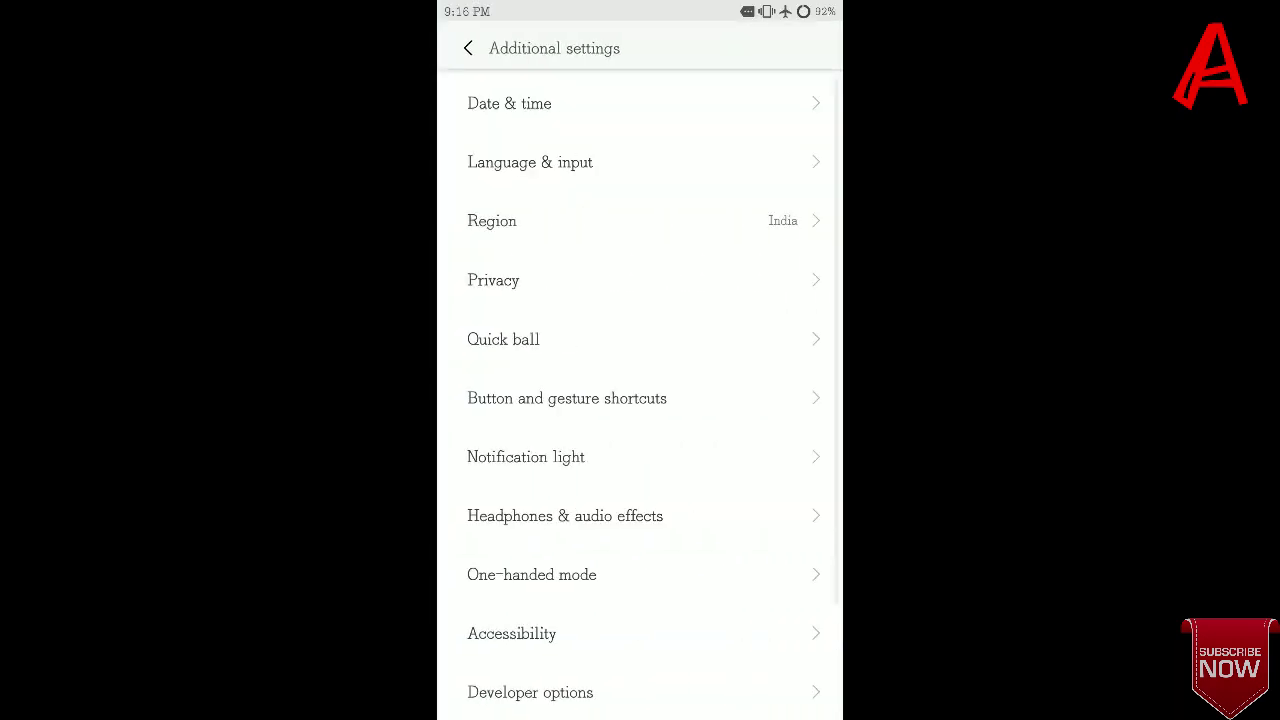
drag(710, 562, 717, 423)
click(662, 565)
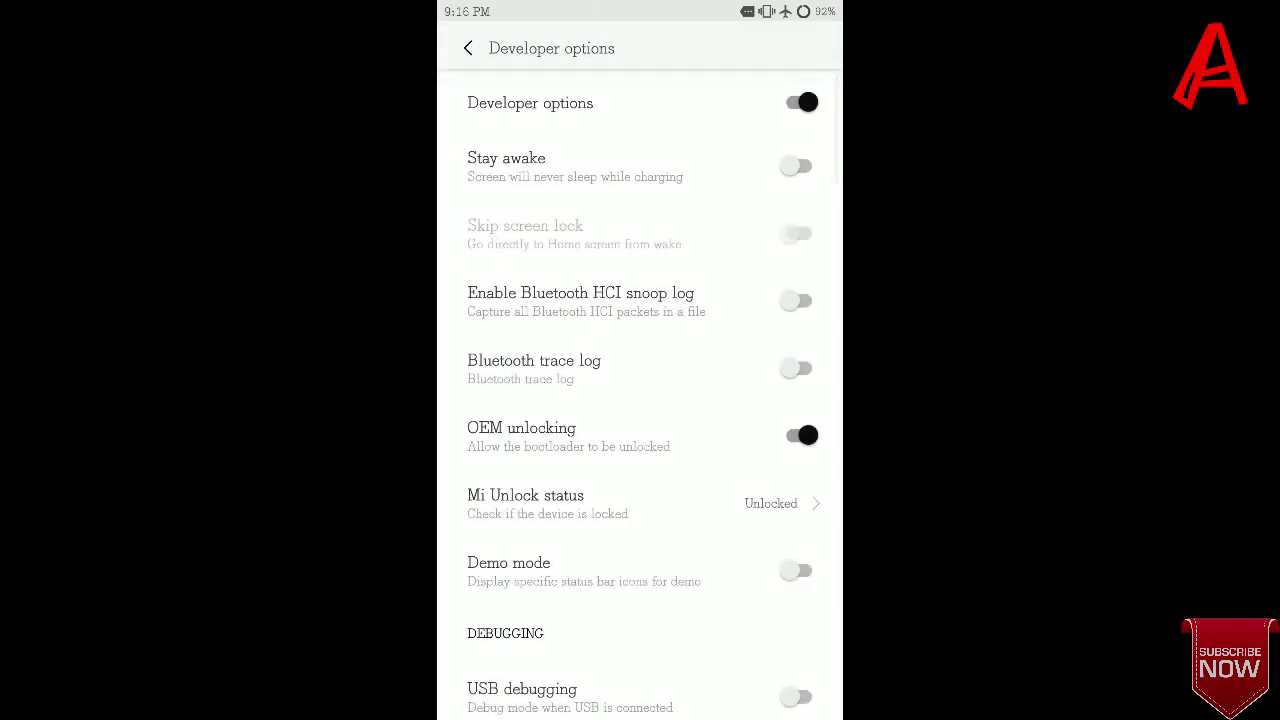
Step: Open Mi Unlock status in Developer options and confirm it reports Unlocked
click(712, 496)
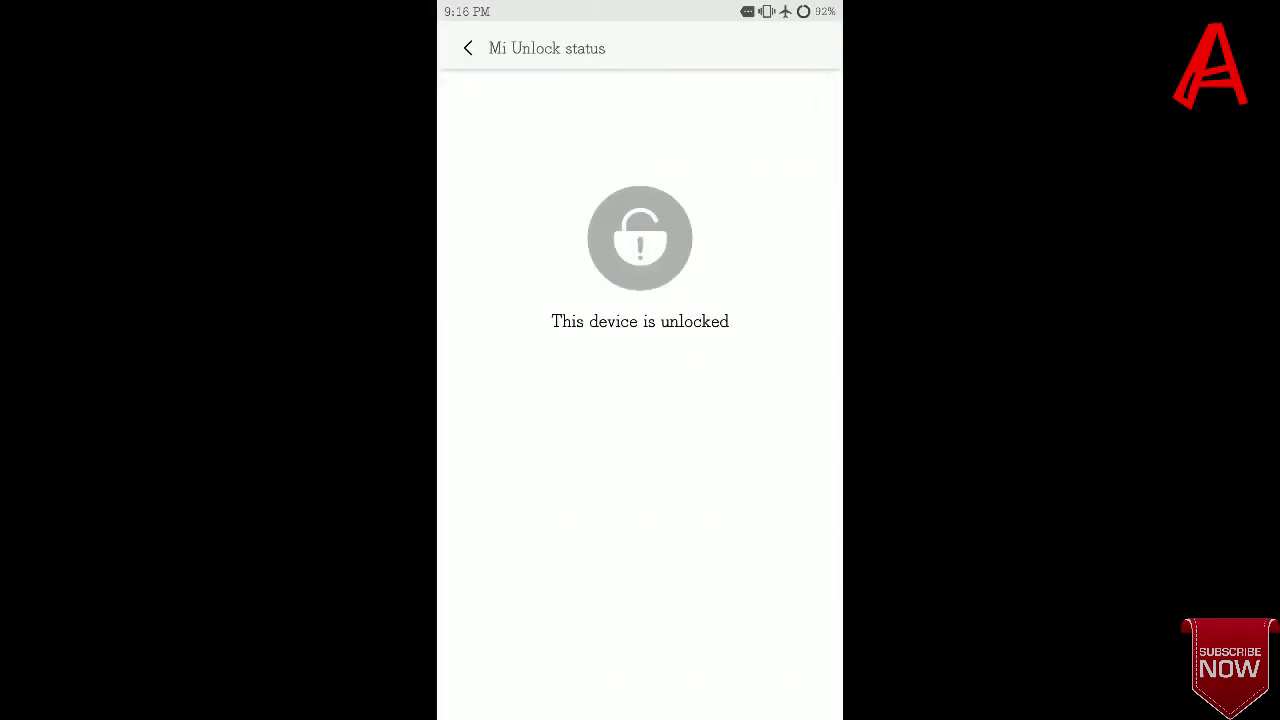
click(690, 337)
Step: Return to the MIUI home screen with the Home key
key(Home)
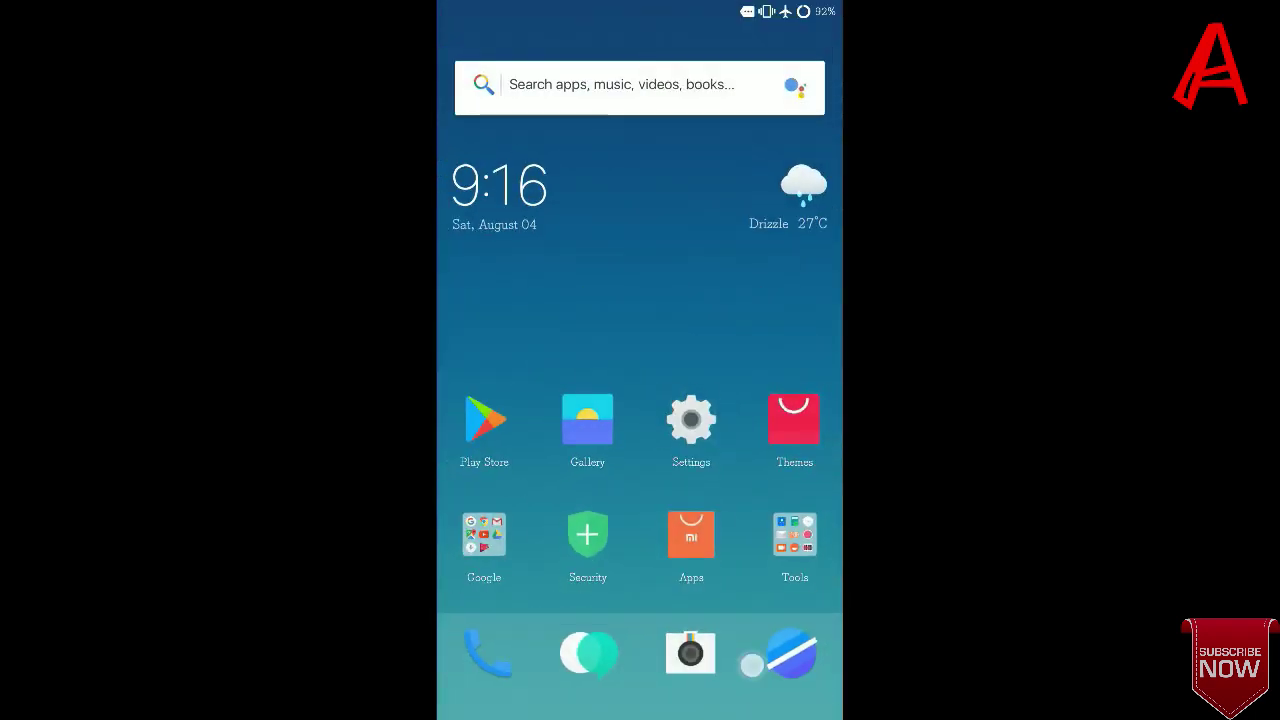